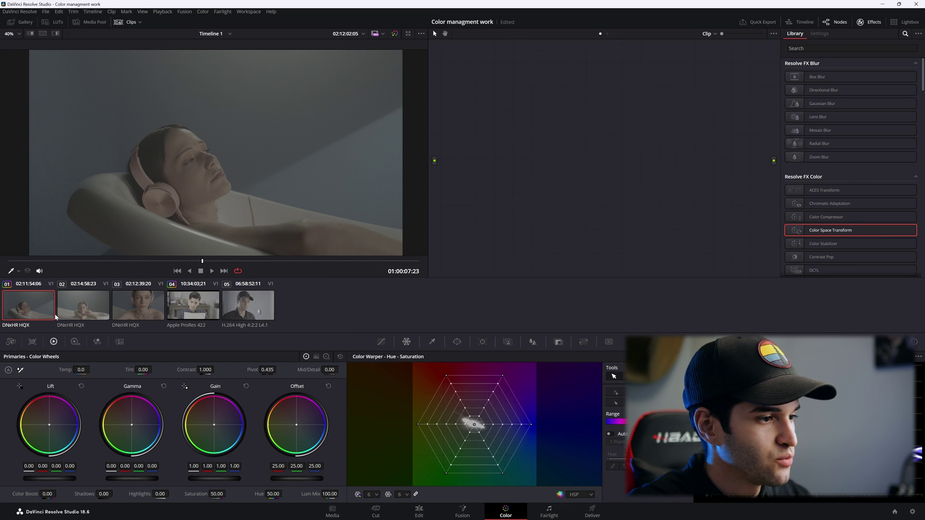
Step through the timeline clips to view the ungraded log footage of each one
click(104, 310)
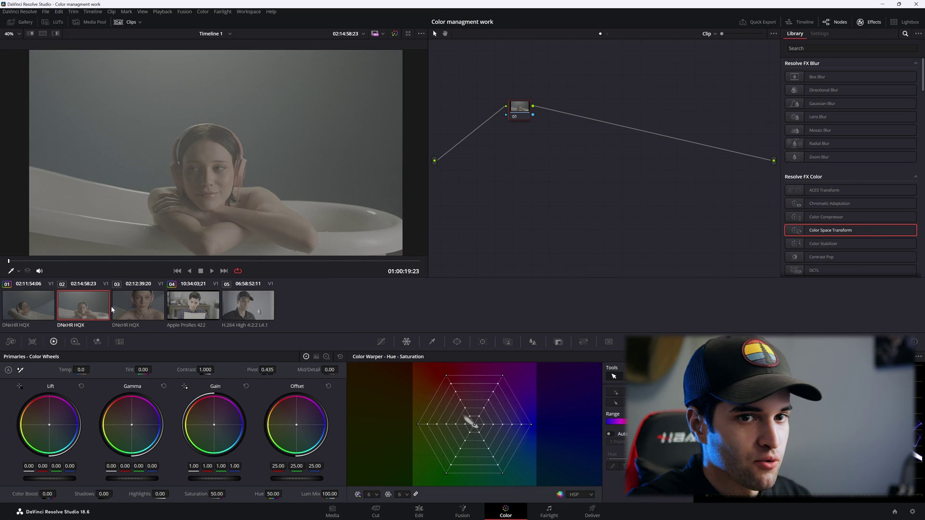
click(129, 306)
click(190, 305)
click(243, 303)
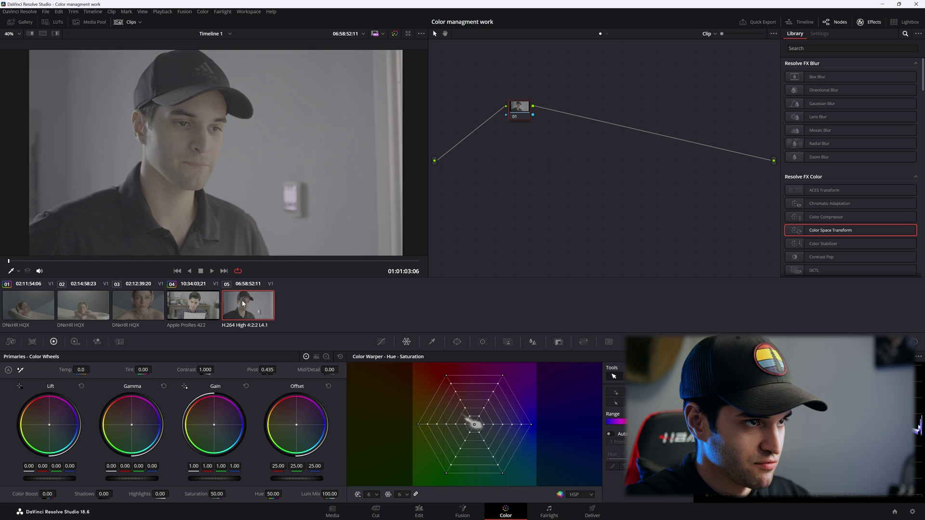
click(214, 309)
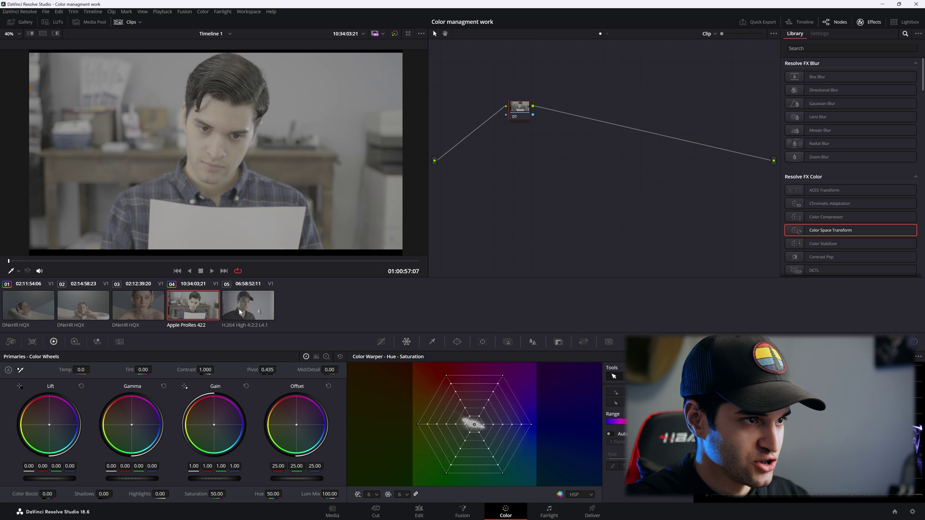
click(231, 304)
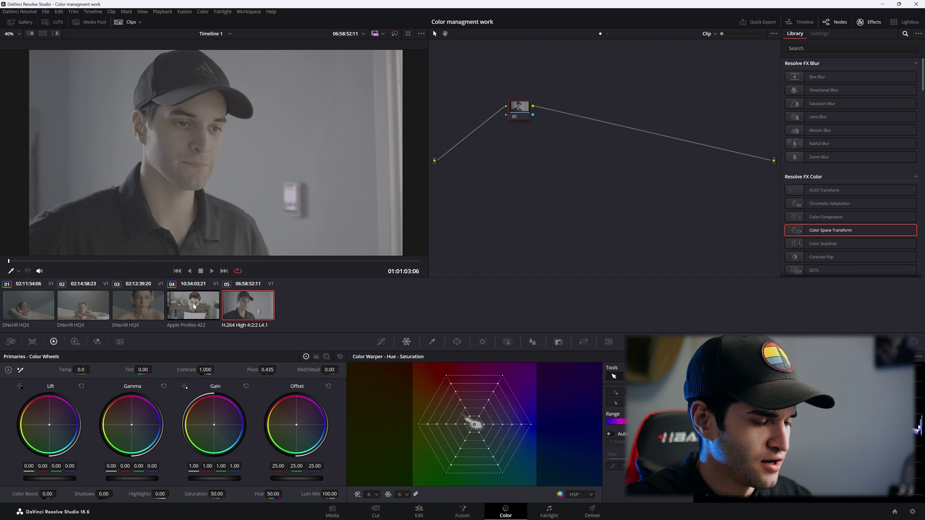
Move the last clip's node closer to the source input, and do the same with the first clip's node
drag(519, 107, 491, 124)
key(Home)
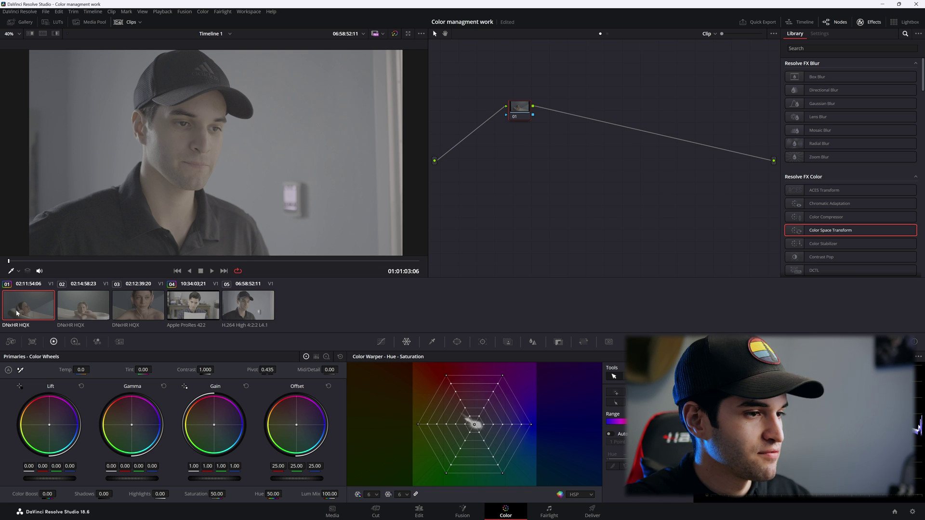
drag(524, 115, 476, 142)
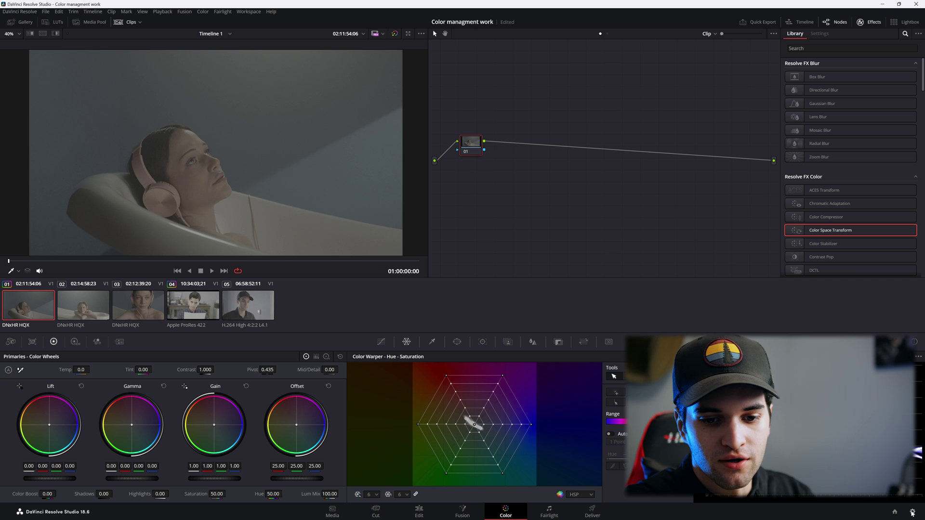
In the project's color management settings, set color science to DaVinci YRGB Color Managed and turn off automatic color management
click(912, 512)
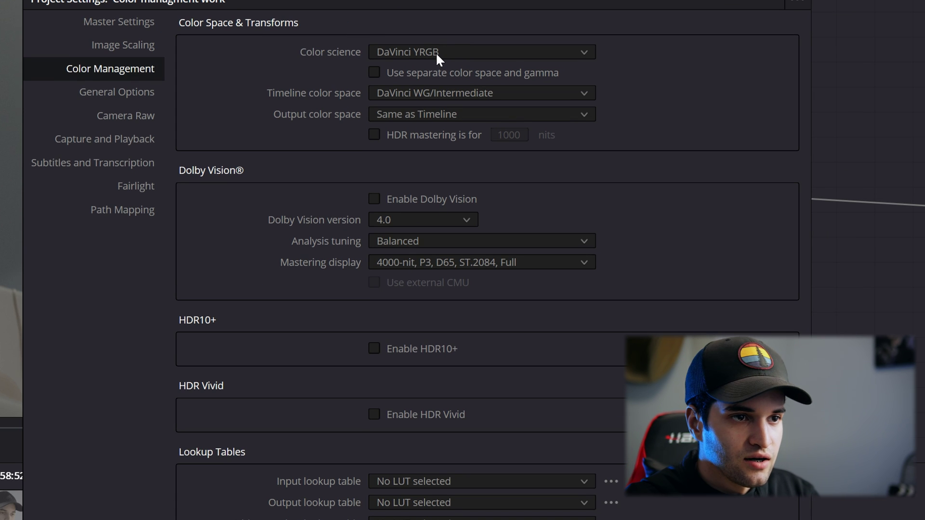
click(436, 51)
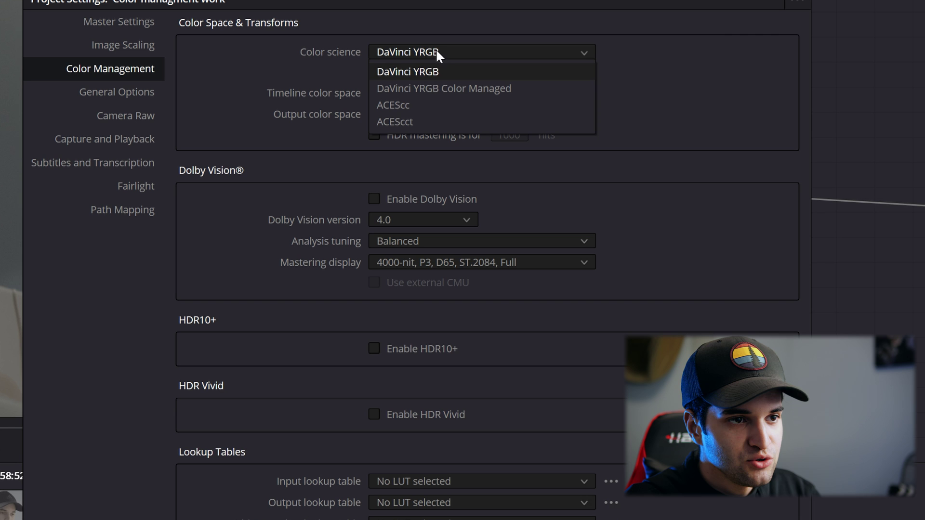
click(461, 92)
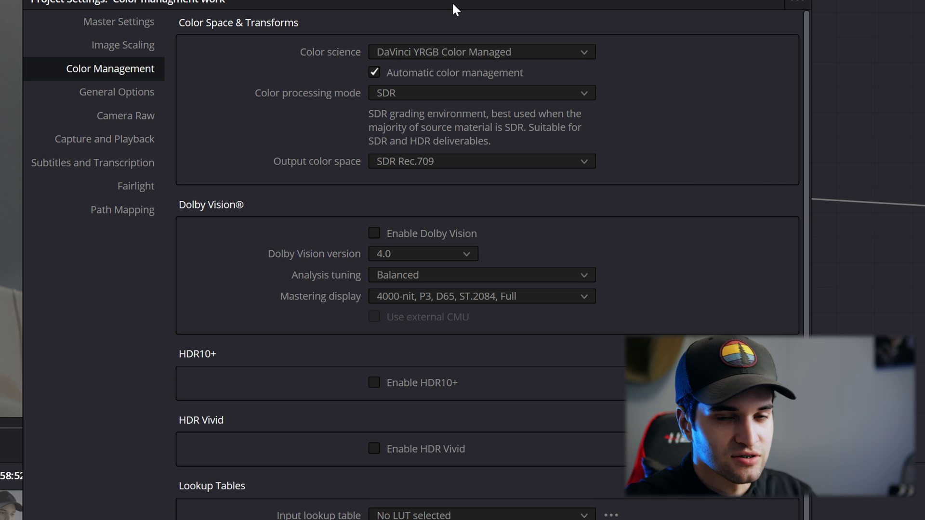
click(374, 73)
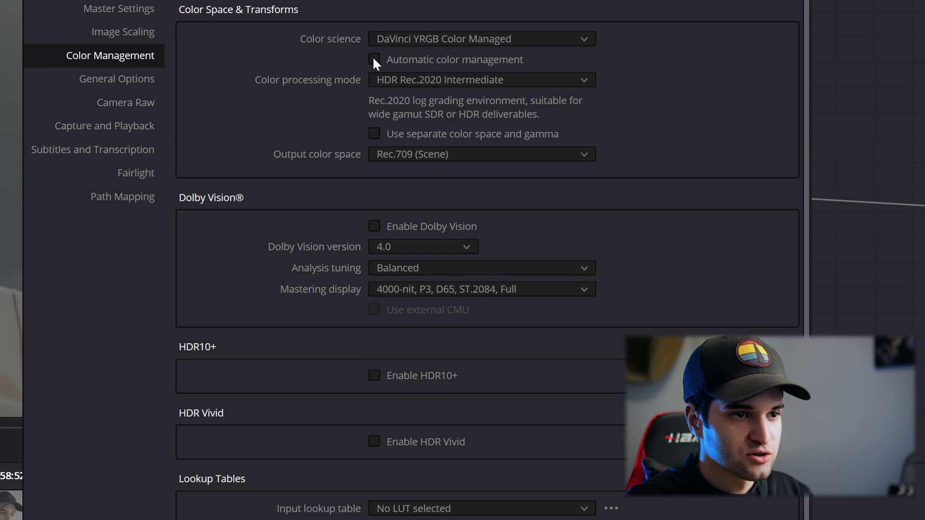
Set the color processing mode to HDR DaVinci Wide Gamut Intermediate
click(399, 79)
scroll(497, 177, up, 1)
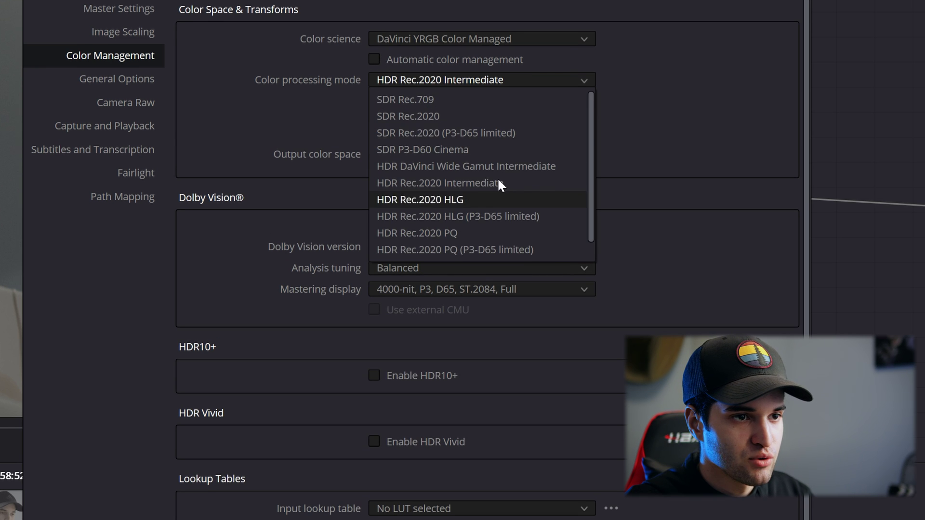
scroll(500, 178, down, 1)
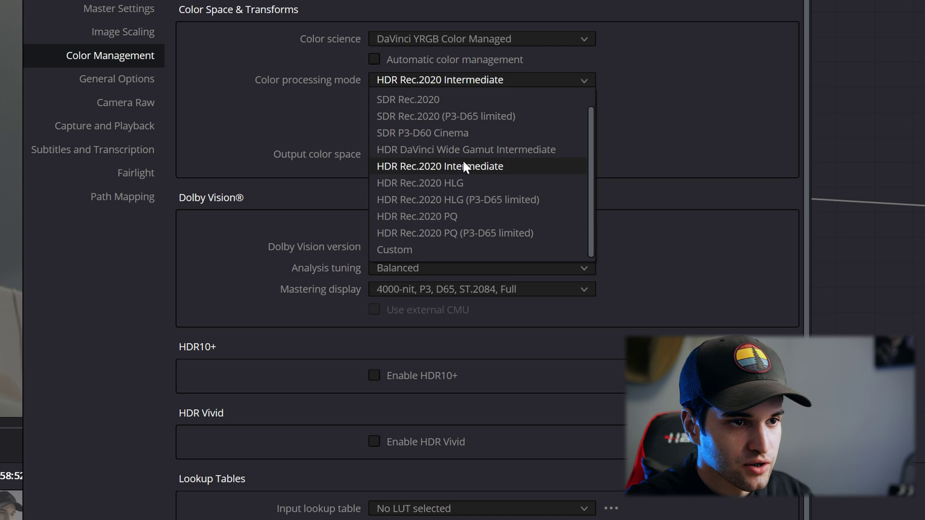
click(430, 150)
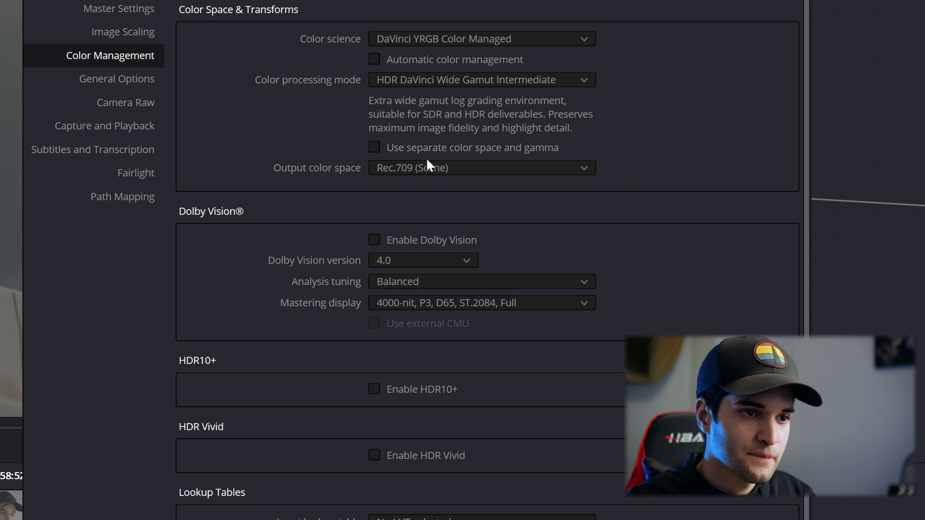
Set the project's output color space to Rec.709 Gamma 2.4
click(395, 167)
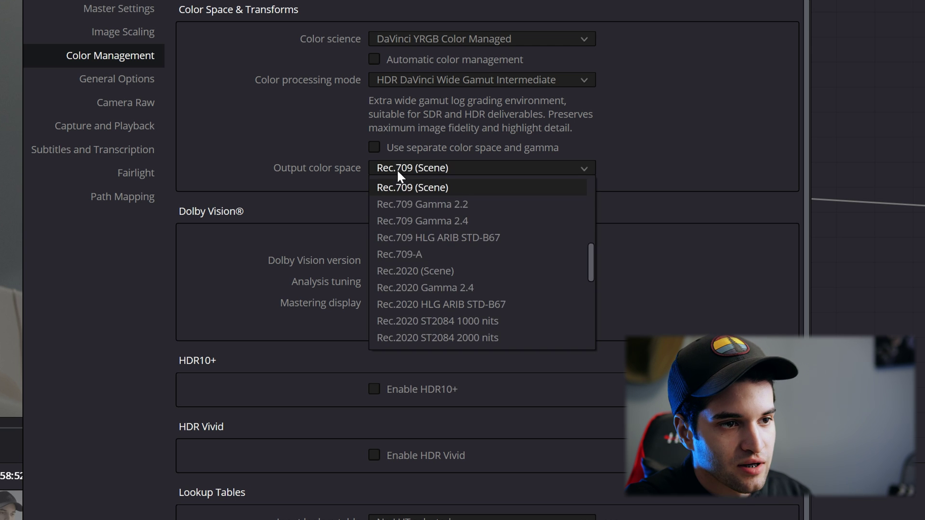
scroll(481, 282, down, 3)
scroll(485, 274, up, 4)
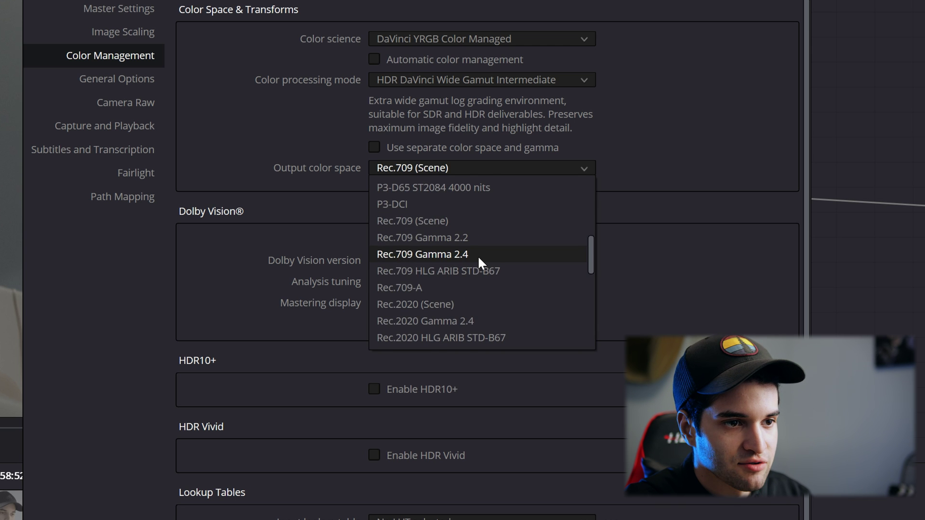
click(478, 254)
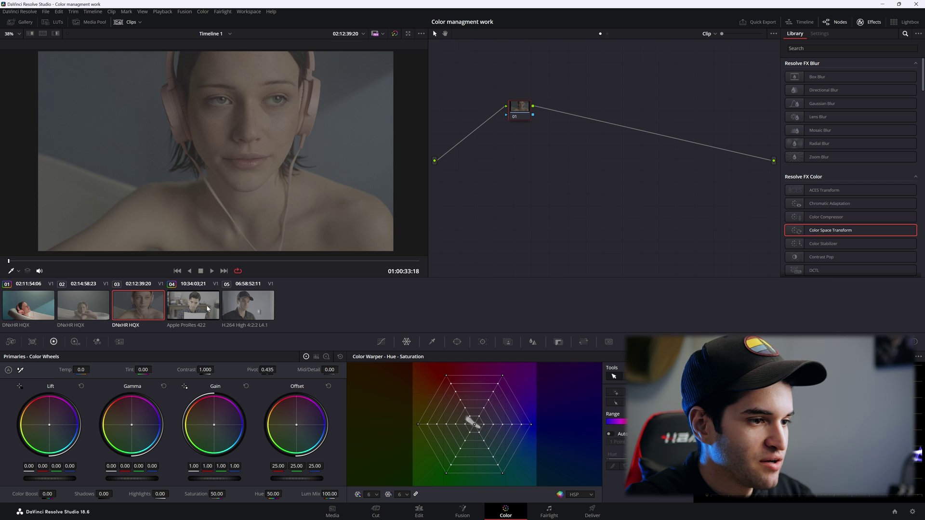
Go back and forth through all five clips to examine how each looks under the new color management settings
click(235, 309)
key(Up)
key(Up)
key(Up)
key(Up)
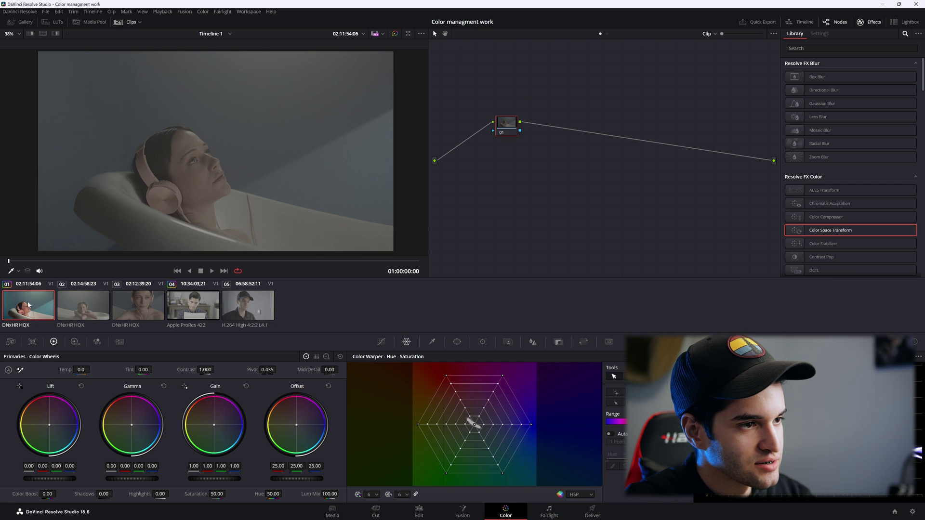
click(88, 300)
click(154, 302)
click(193, 305)
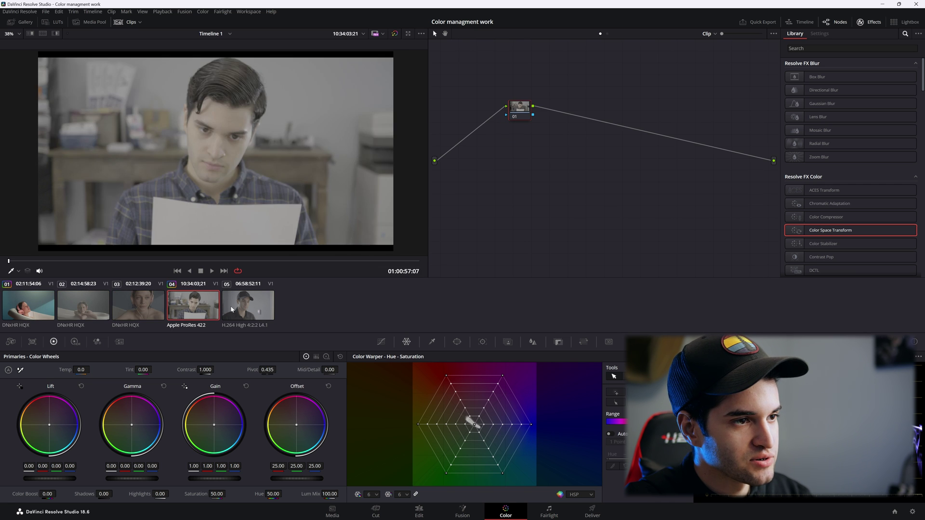
click(256, 310)
key(Up)
key(Up)
key(Up)
key(Up)
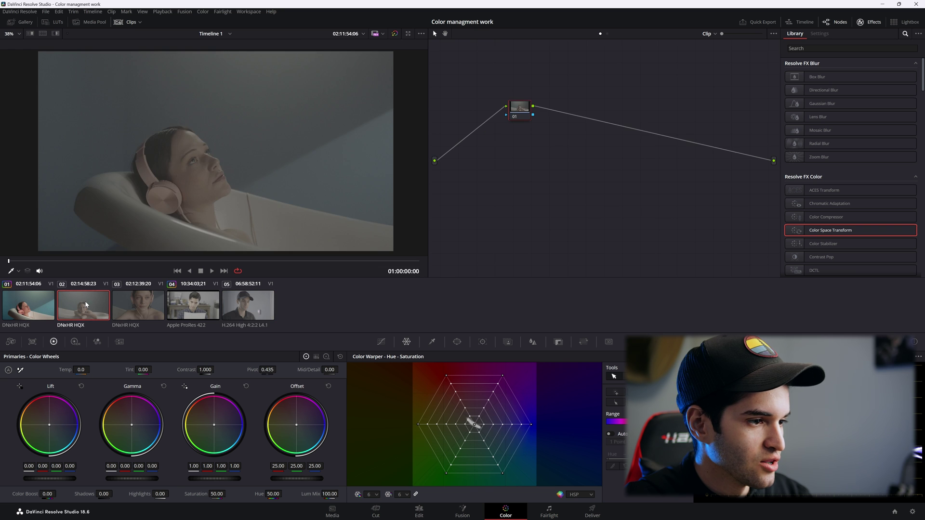
key(Down)
key(Down)
key(Down)
key(Down)
Set the first clip's input color space to ARRI LogC4
click(38, 309)
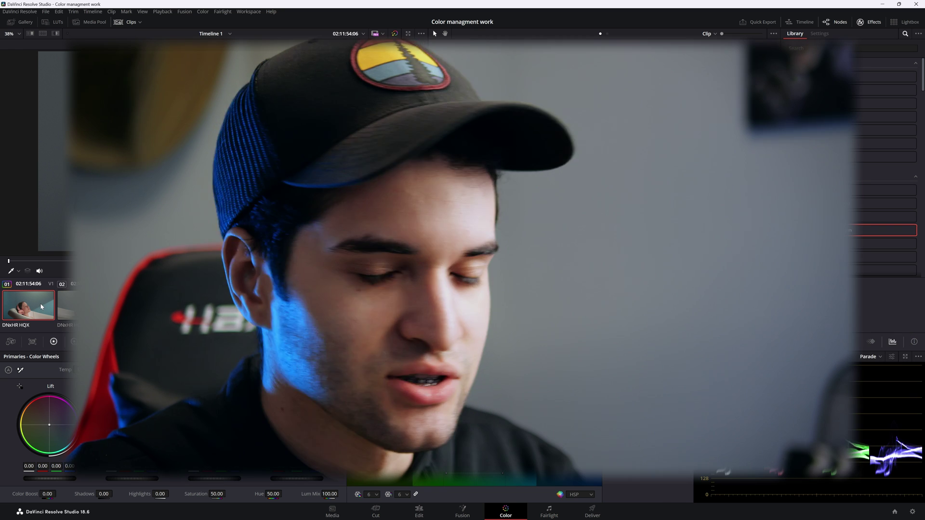
right_click(42, 303)
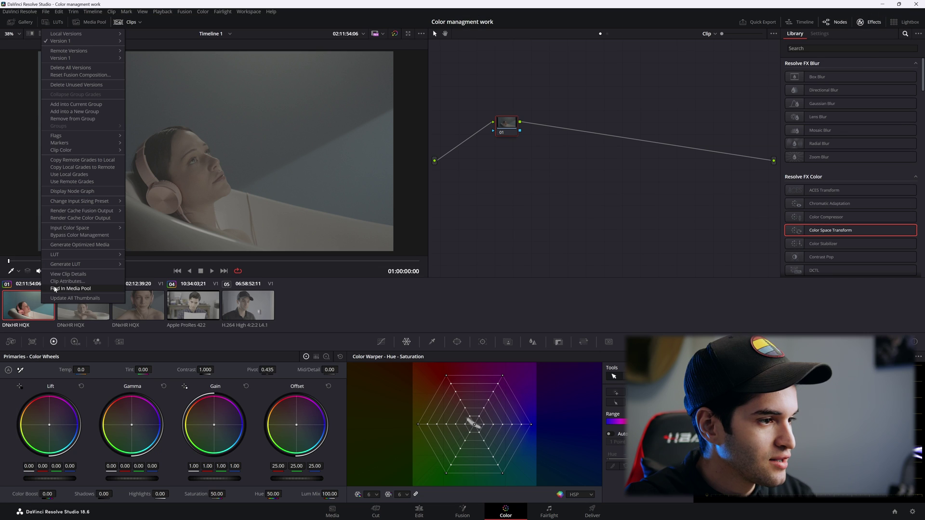
mouse_move(62, 229)
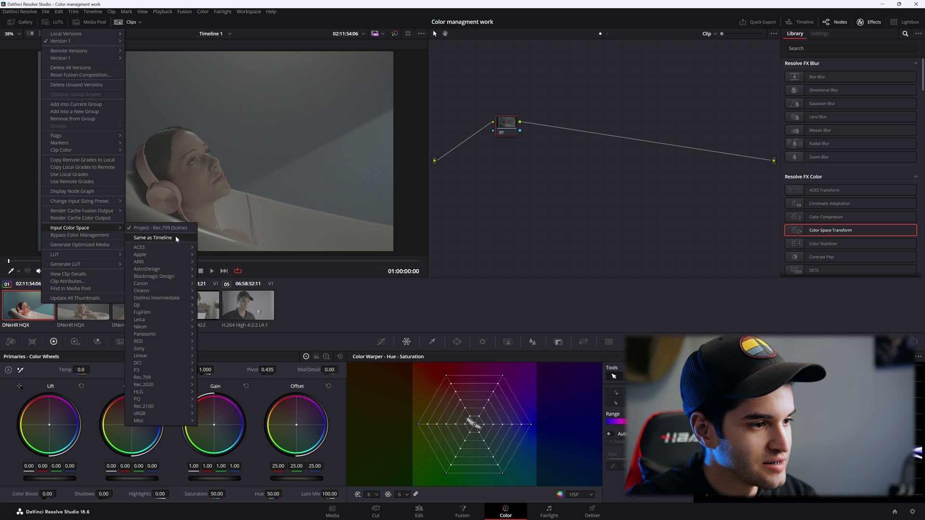
mouse_move(167, 261)
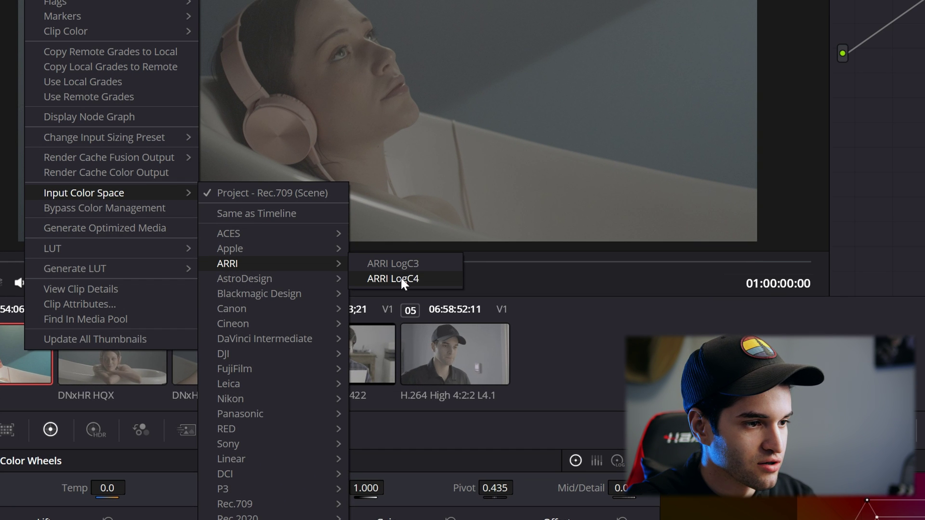
click(400, 278)
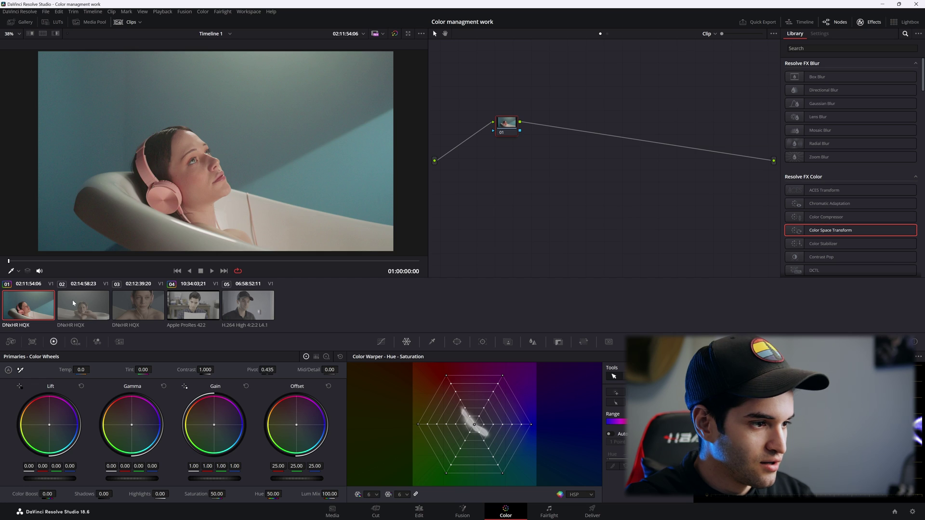
Set the second clip's input color space to ARRI LogC3
click(75, 302)
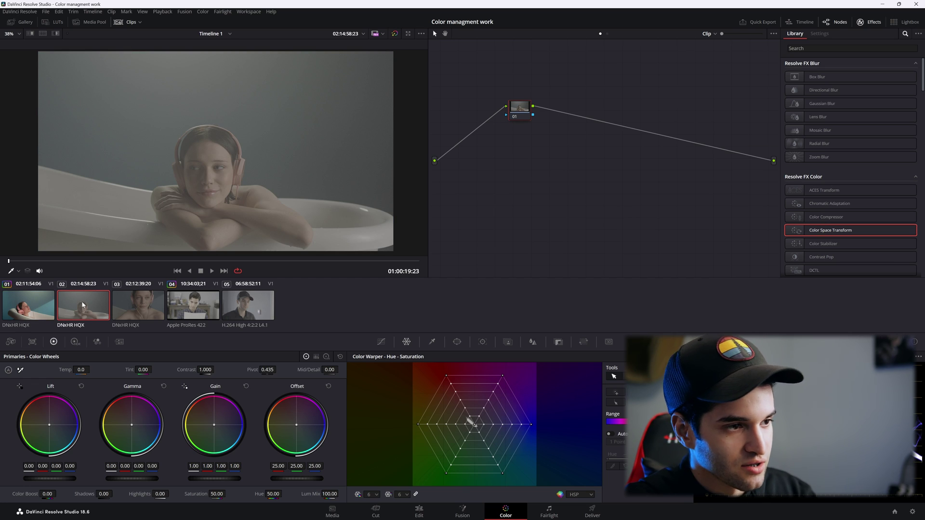
right_click(83, 305)
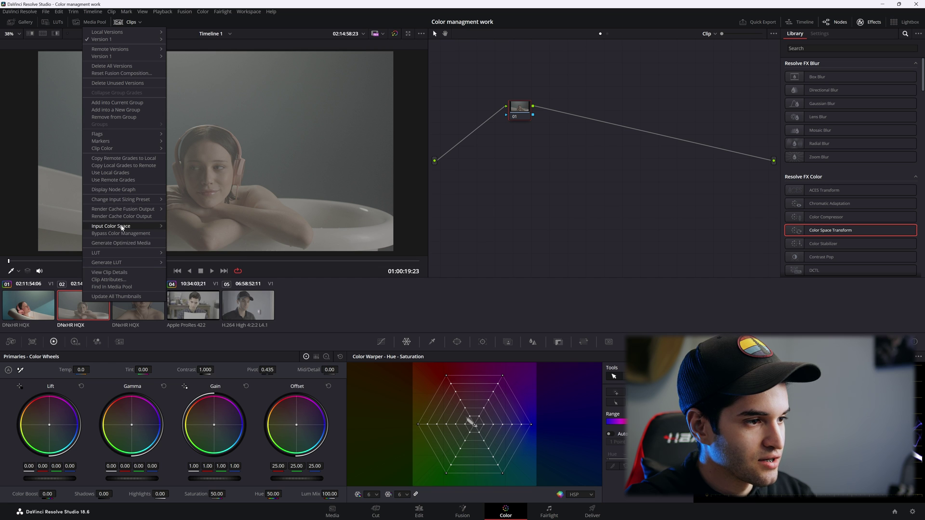
mouse_move(135, 227)
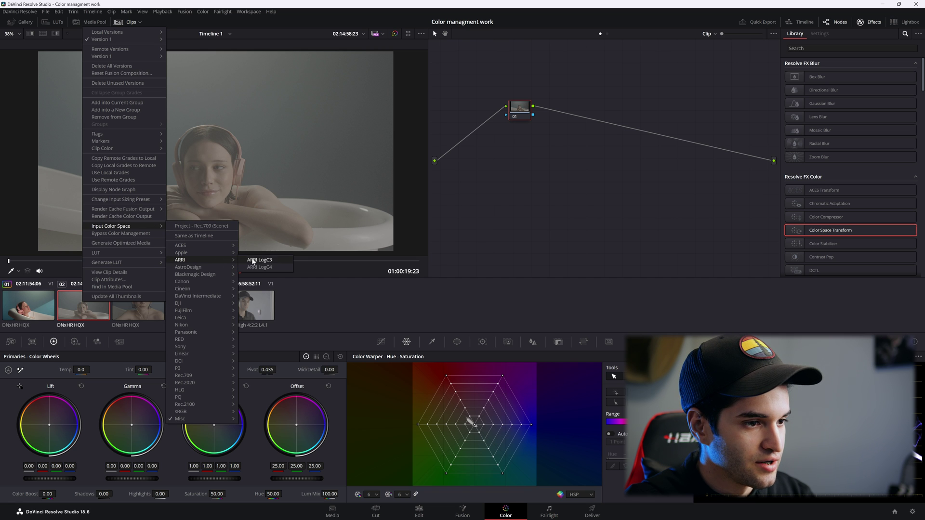
click(267, 261)
Set the third clip's input color space to ARRI LogC4
click(136, 308)
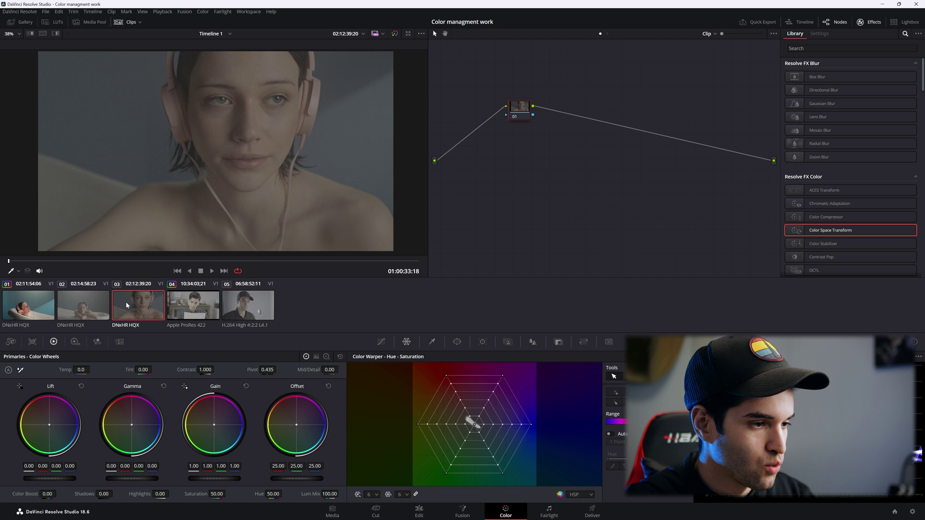
right_click(136, 305)
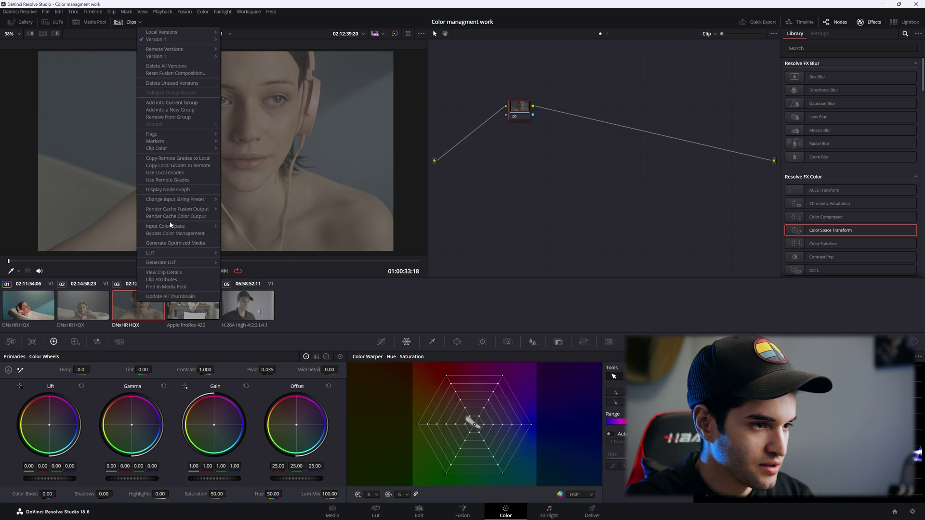
mouse_move(177, 227)
mouse_move(264, 260)
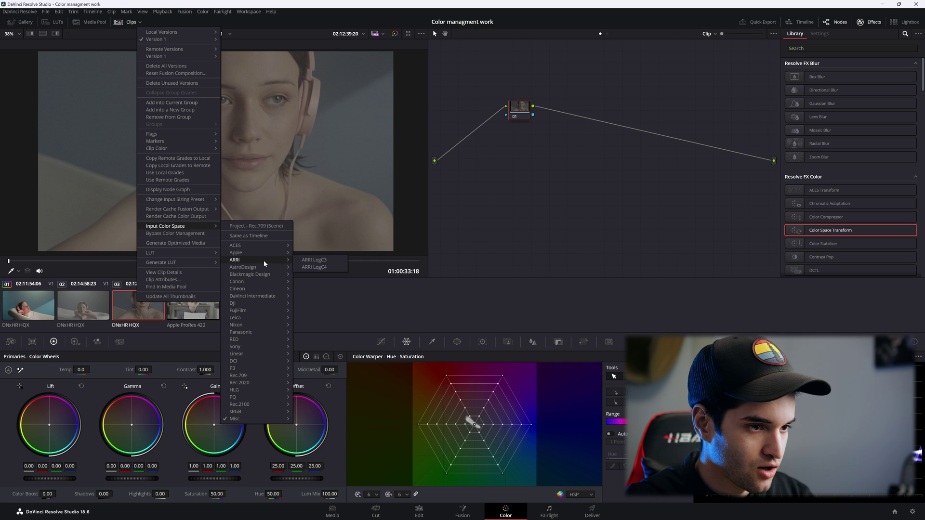
click(314, 268)
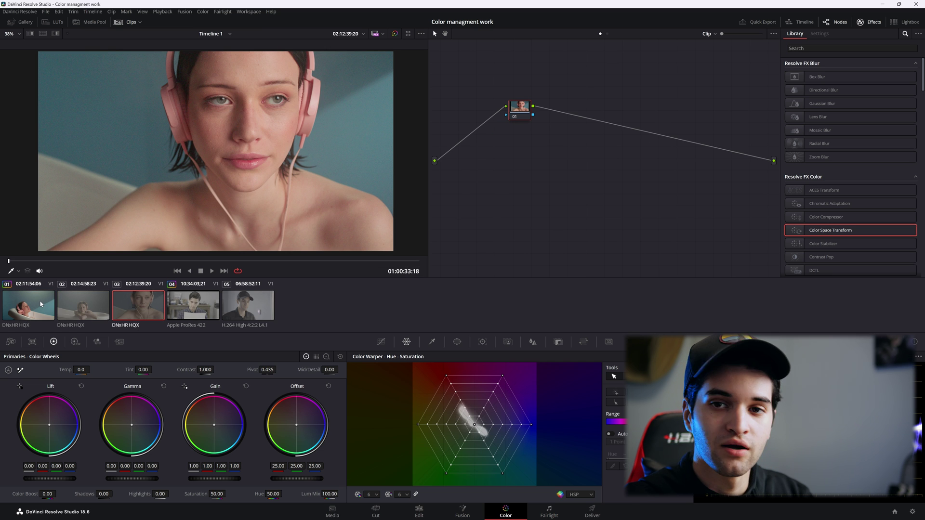
Set the input color space of the fourth clip, the Apple ProRes 422 one, to Panasonic V-Gamut/V-Log
click(188, 309)
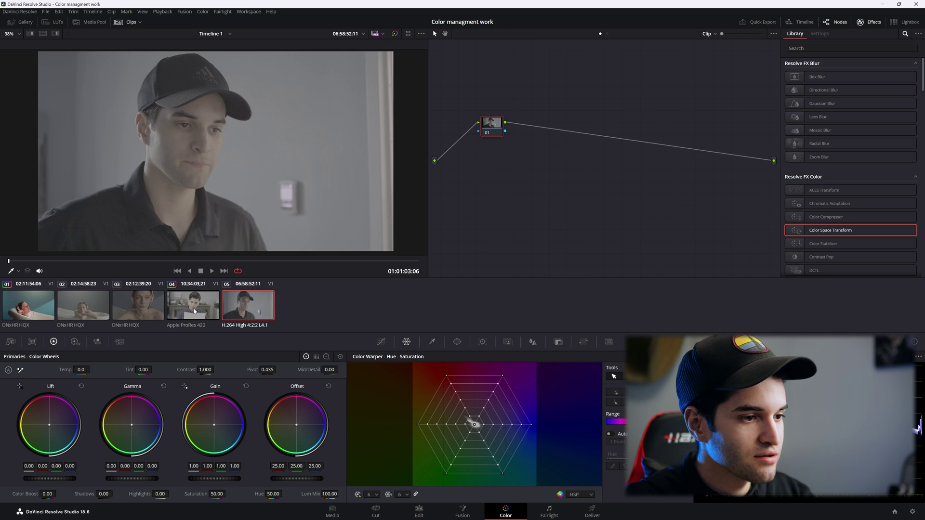
right_click(193, 311)
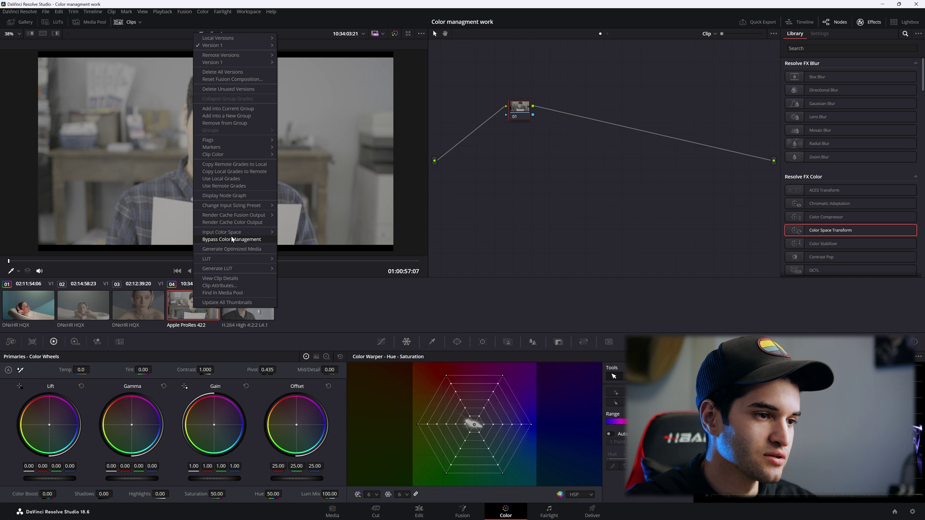
mouse_move(231, 234)
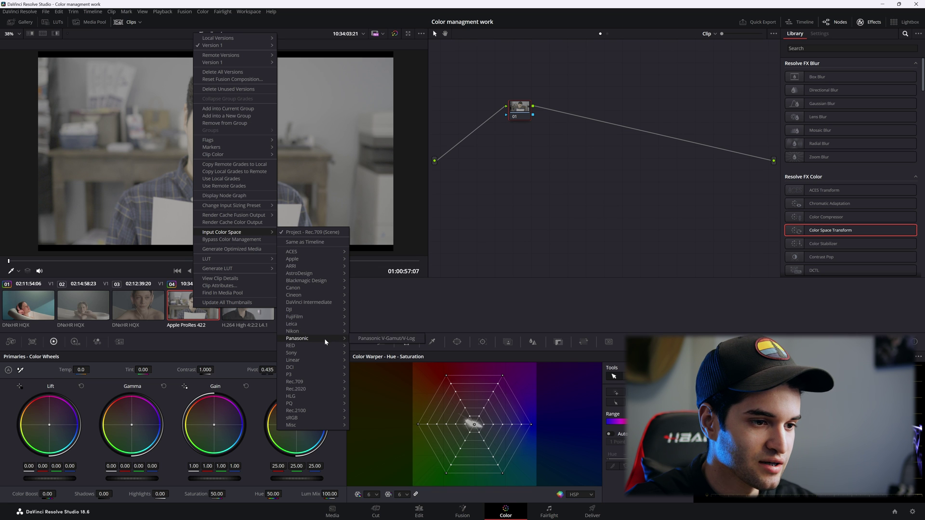
click(386, 338)
Set the fifth clip's input color space, the H.264 one, to Panasonic V-Gamut/V-Log
right_click(244, 306)
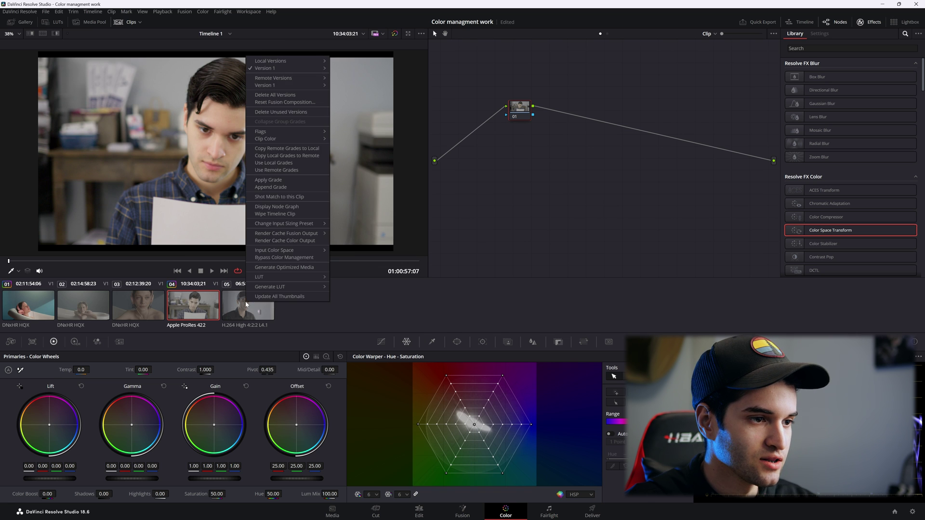
click(249, 307)
right_click(255, 307)
mouse_move(290, 230)
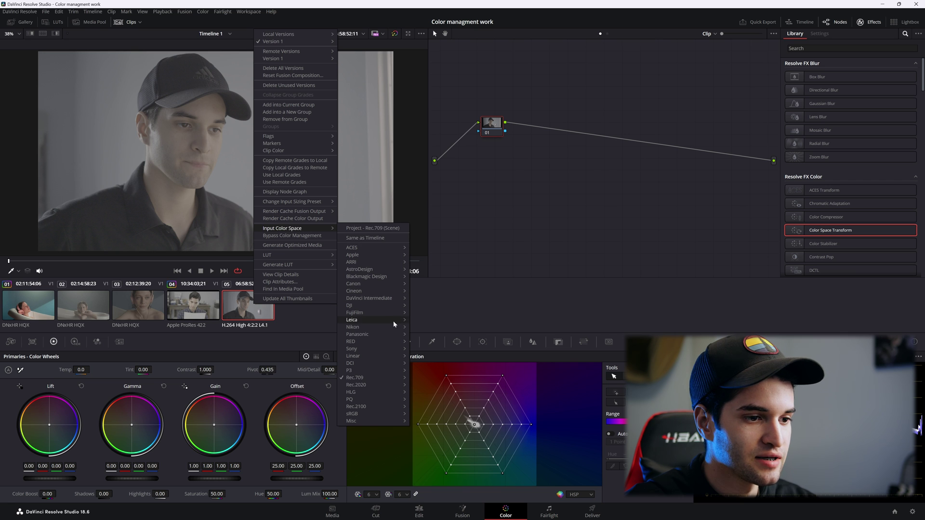
mouse_move(392, 334)
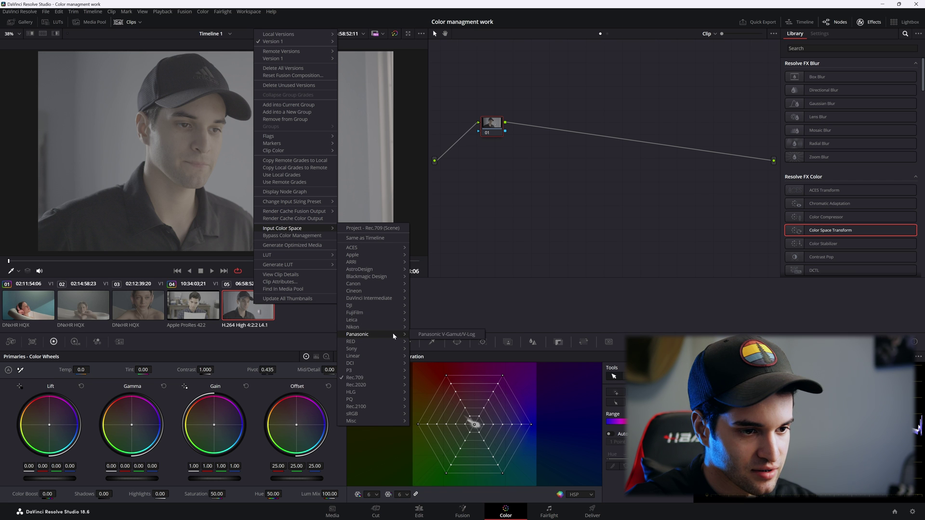
click(429, 335)
Review each of the five timeline clips to compare their images under project-level color management
click(193, 305)
click(248, 305)
click(150, 302)
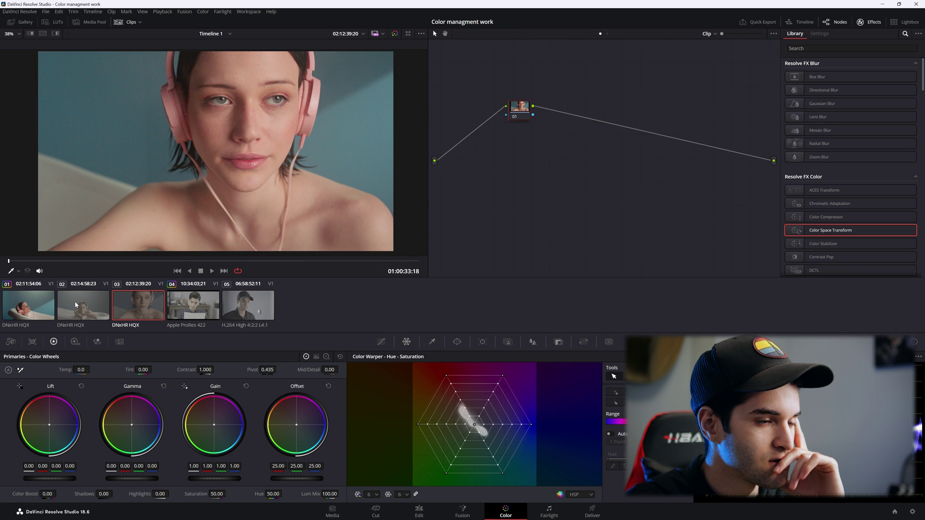
click(30, 306)
click(83, 308)
click(126, 309)
click(200, 309)
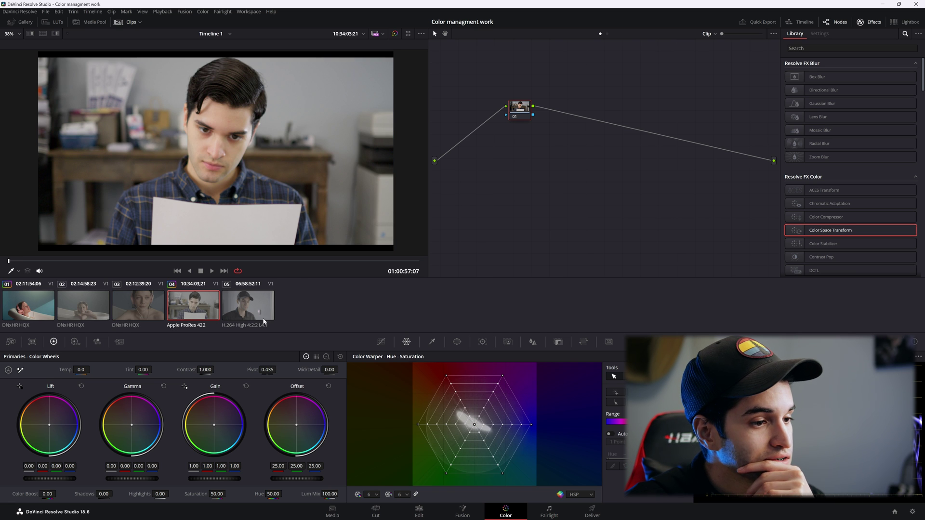
click(33, 309)
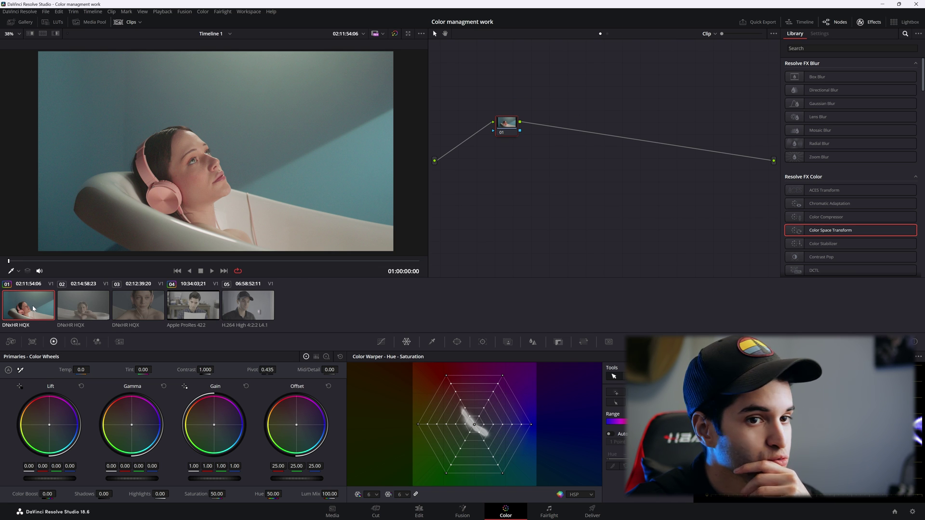
drag(501, 134, 477, 142)
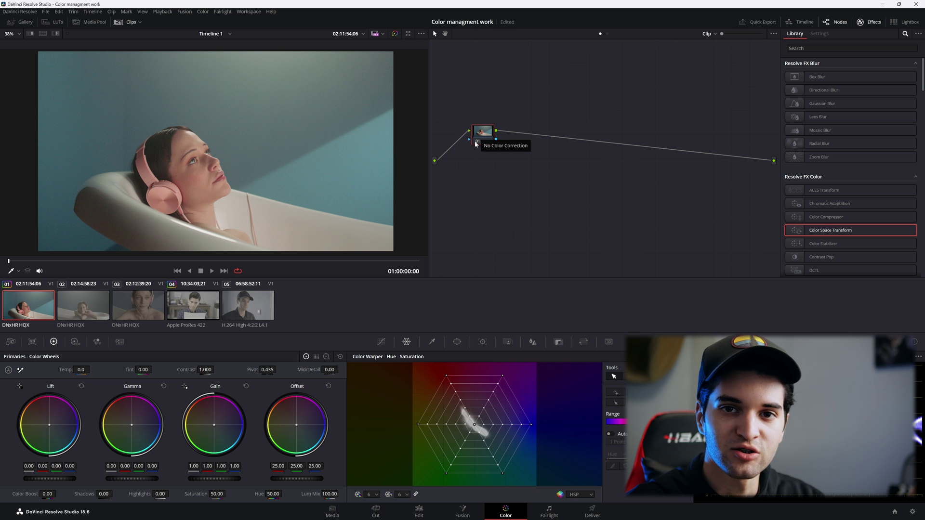
Change the project's color science to DaVinci YRGB in the color management settings and save
key(shift+9)
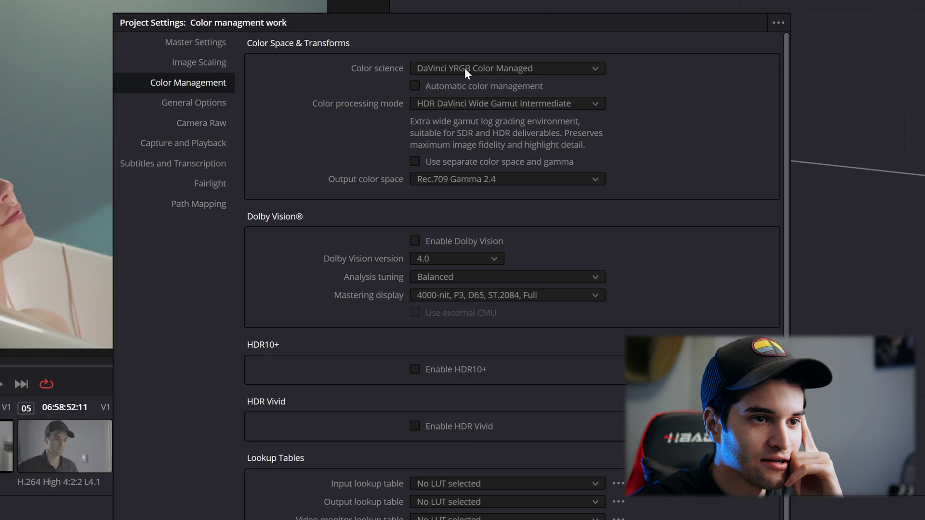
click(470, 96)
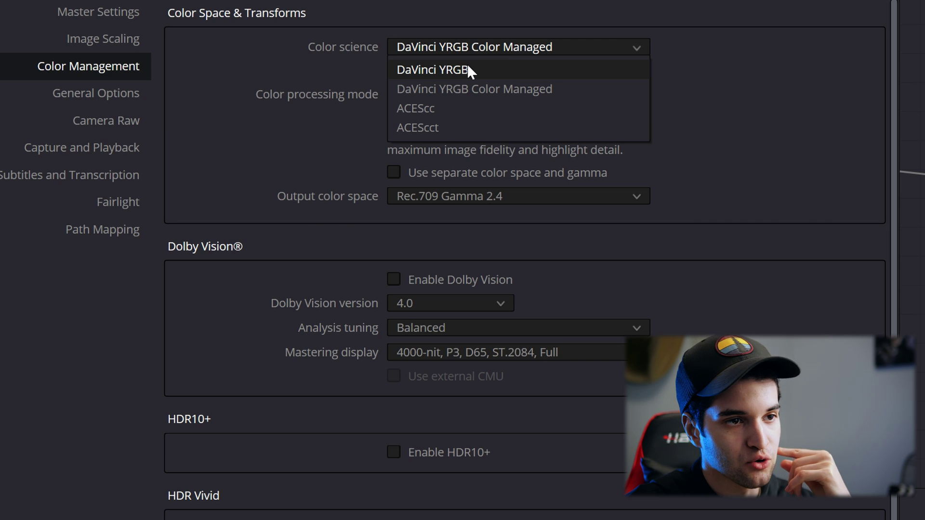
click(478, 44)
click(579, 27)
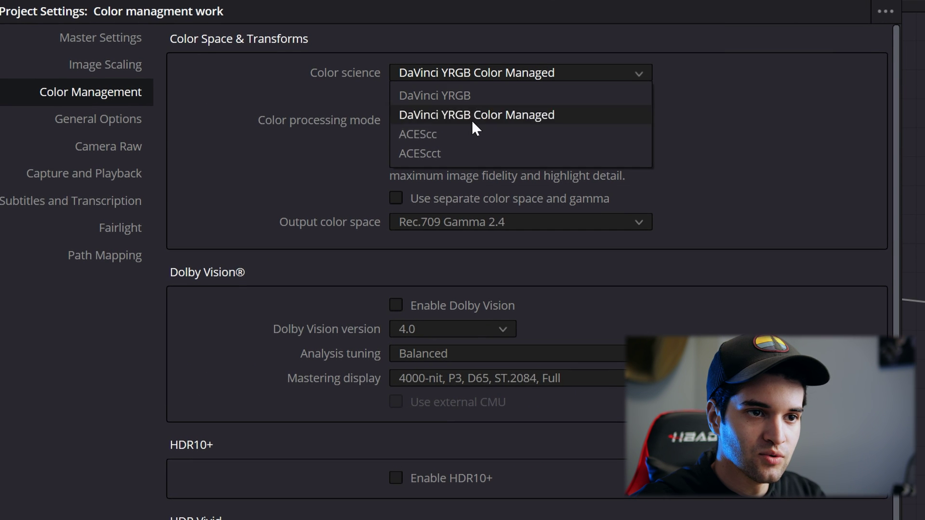
click(470, 95)
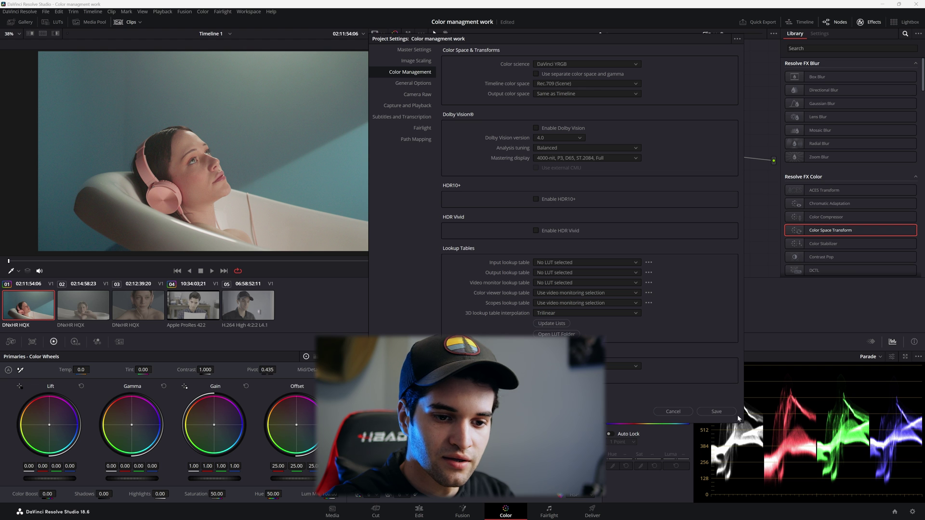
click(716, 412)
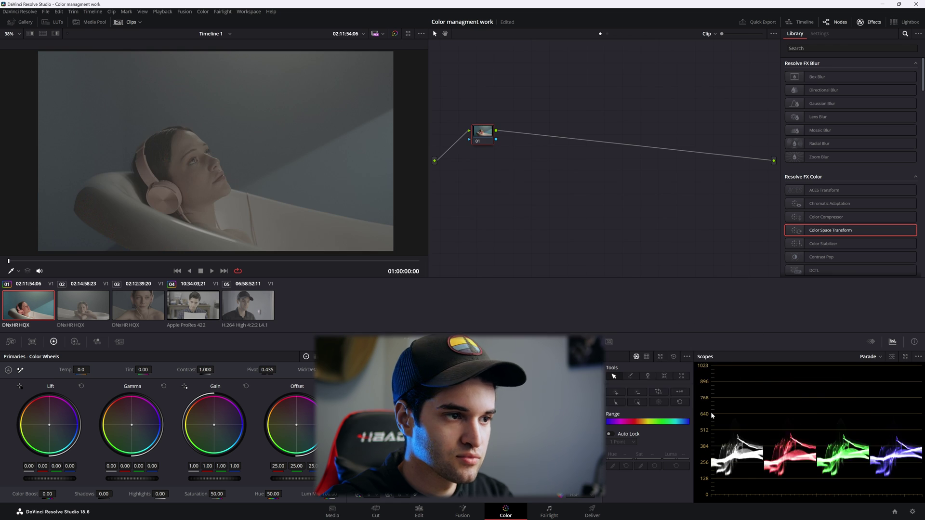
Check how the timeline clips look without project-level color management
click(154, 305)
click(248, 307)
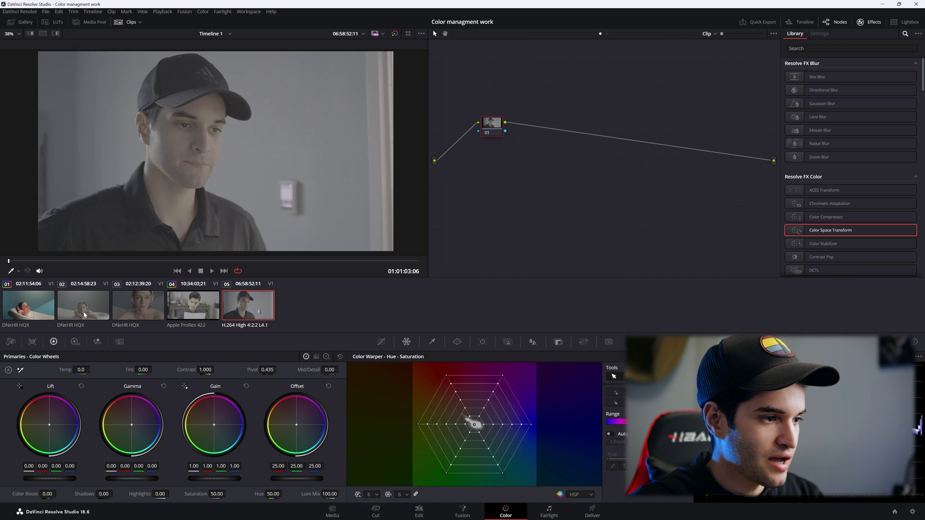
click(28, 305)
click(83, 305)
click(201, 310)
click(248, 307)
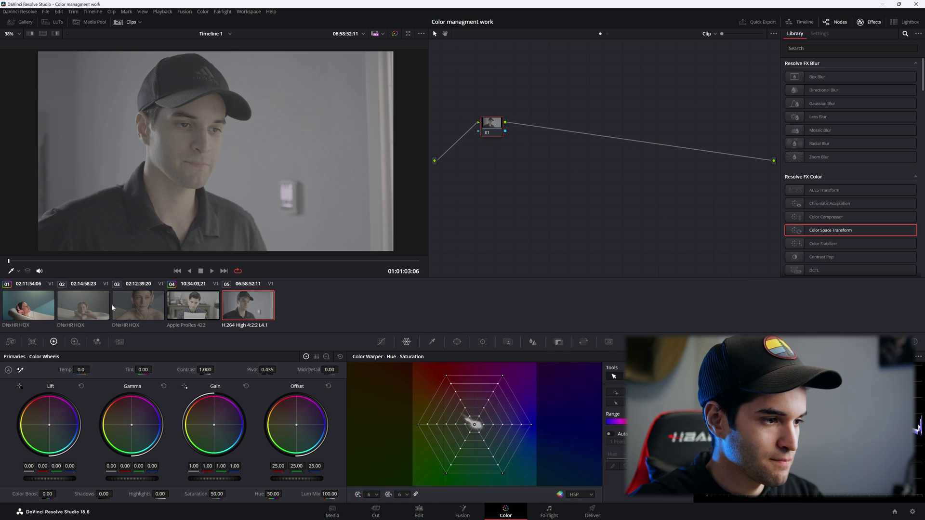
Apply a Color Space Transform effect to the first clip's only node
click(28, 305)
drag(488, 147, 472, 159)
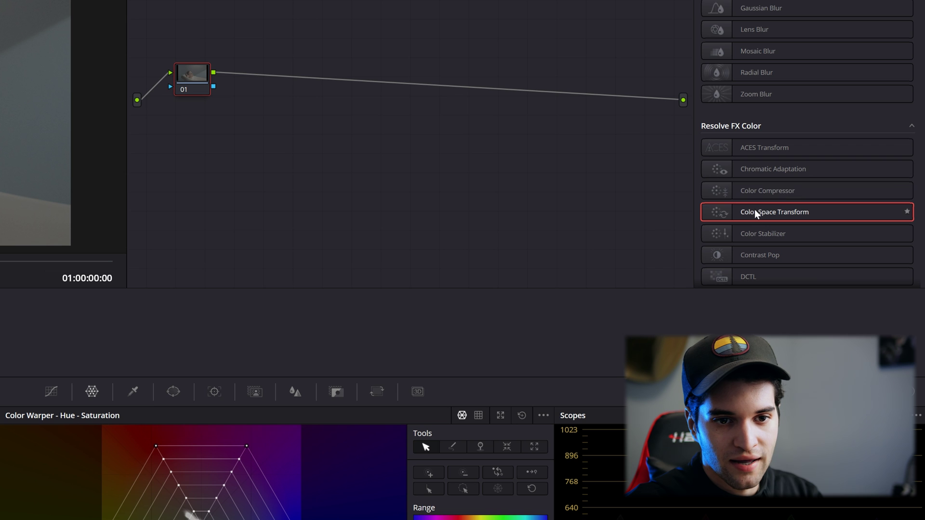
drag(820, 230, 470, 144)
drag(194, 74, 195, 75)
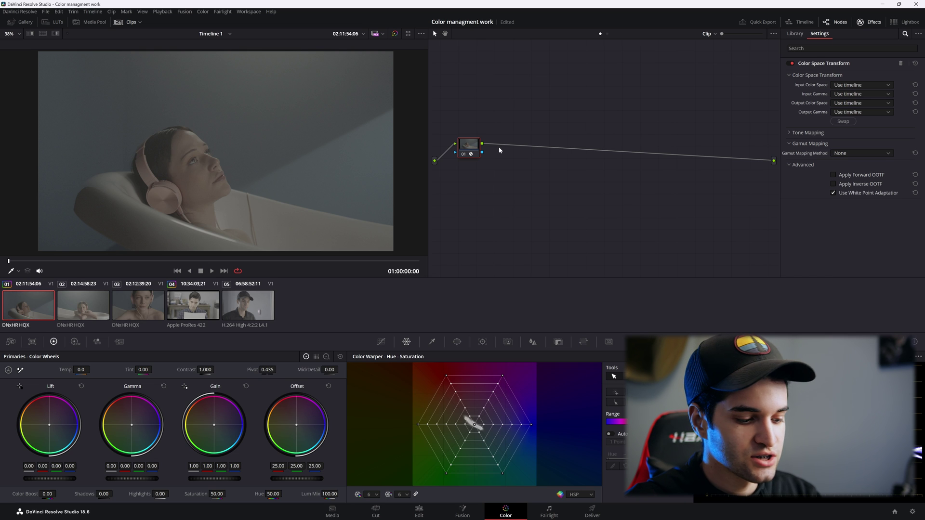
Add a serial node near the graph's output and apply a Color Space Transform to it
key(alt+s)
drag(501, 146, 726, 152)
drag(844, 231, 720, 156)
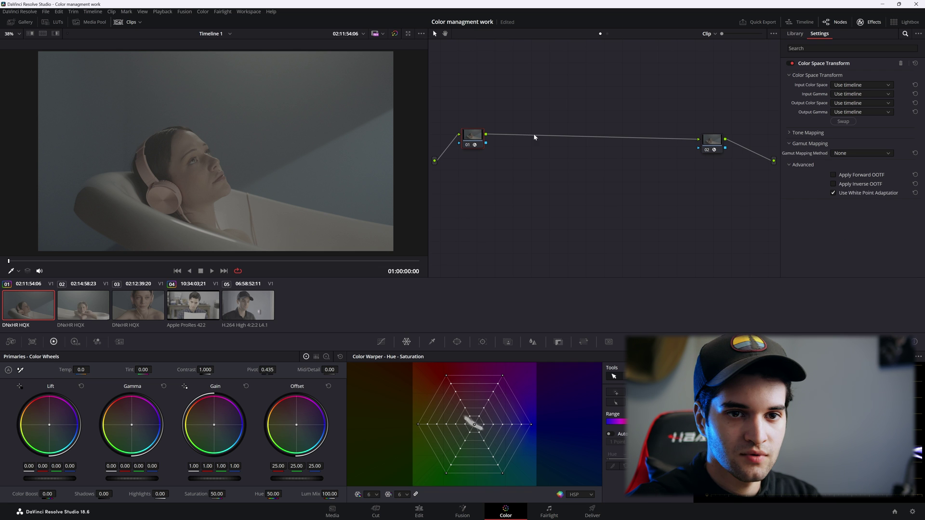
Set the first node's Color Space Transform input to ARRI Wide Gamut 4 with ARRI LogC4 gamma
click(852, 86)
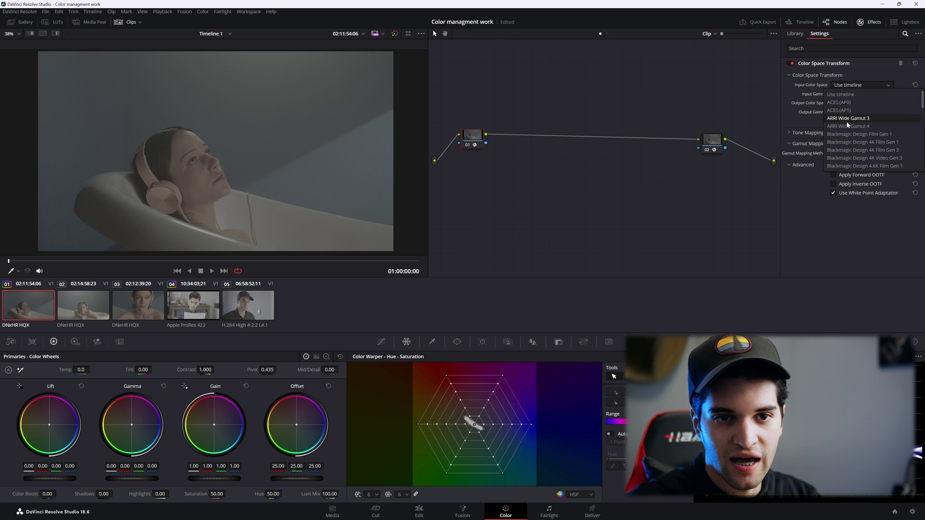
click(874, 126)
click(865, 94)
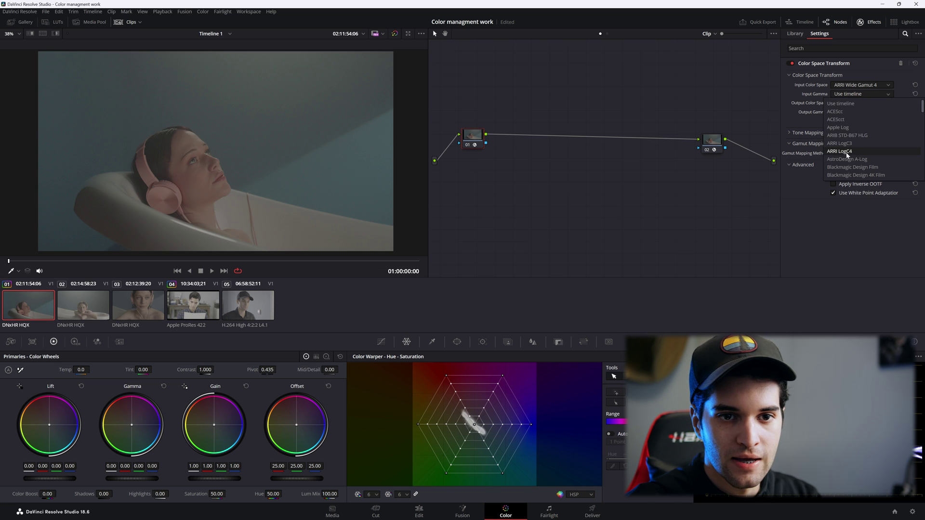
click(839, 151)
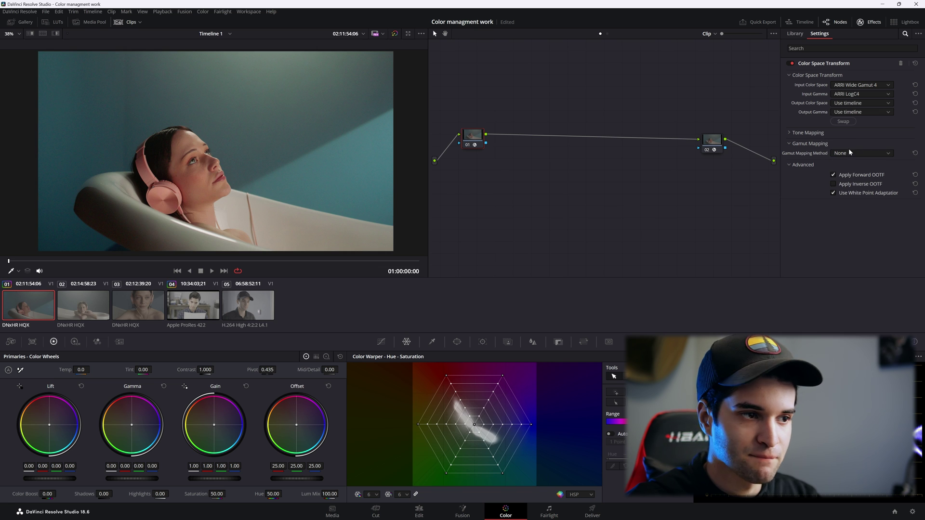
Set the first node's transform output to DaVinci Wide Gamut color space and DaVinci Intermediate gamma
click(860, 103)
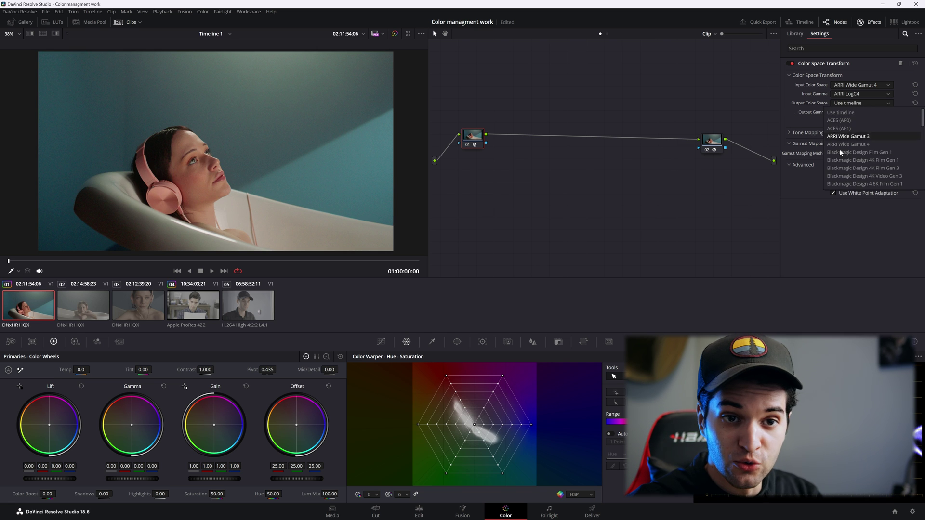
scroll(853, 154, down, 4)
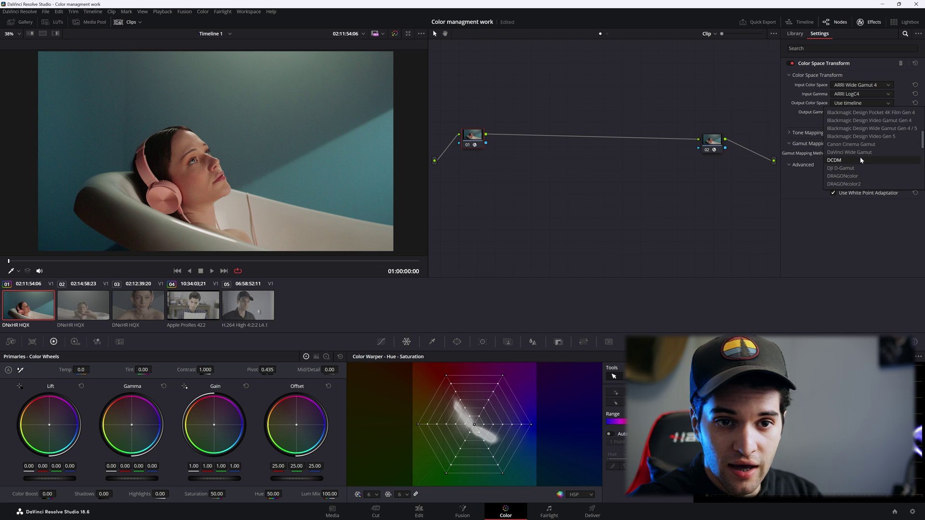
click(859, 152)
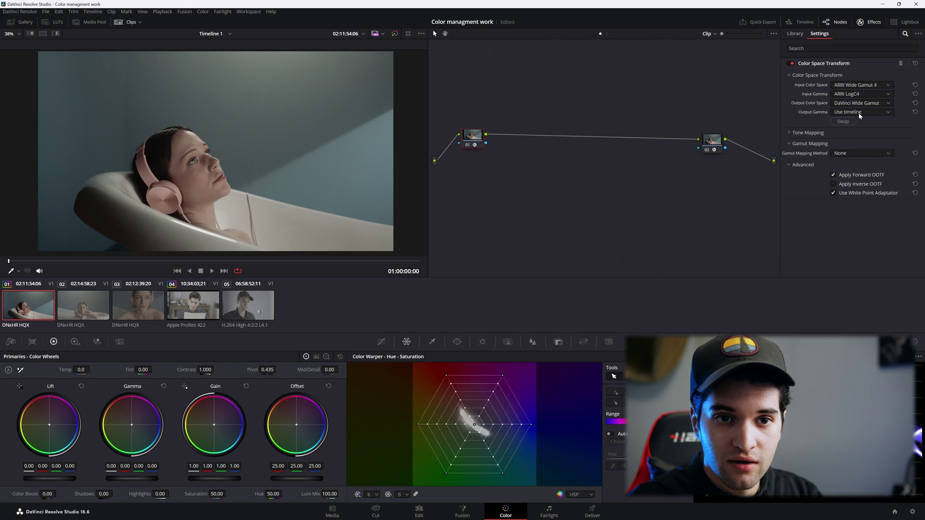
click(860, 112)
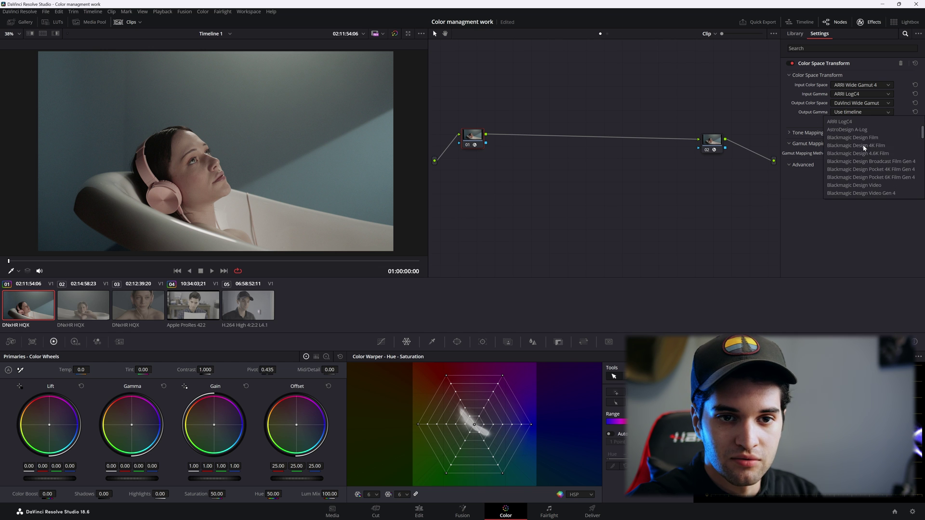
scroll(864, 148, down, 5)
click(864, 147)
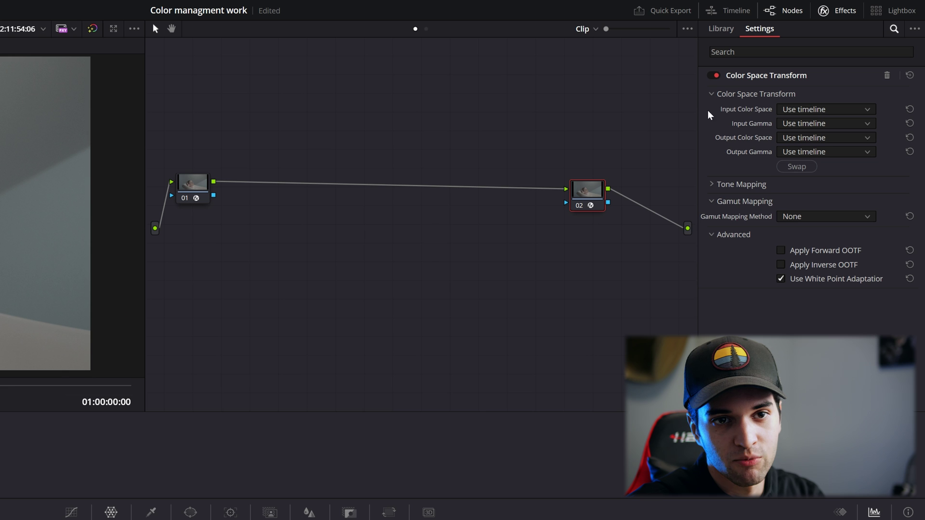
Set the second node's Color Space Transform input to DaVinci Wide Gamut with DaVinci Intermediate gamma
click(802, 108)
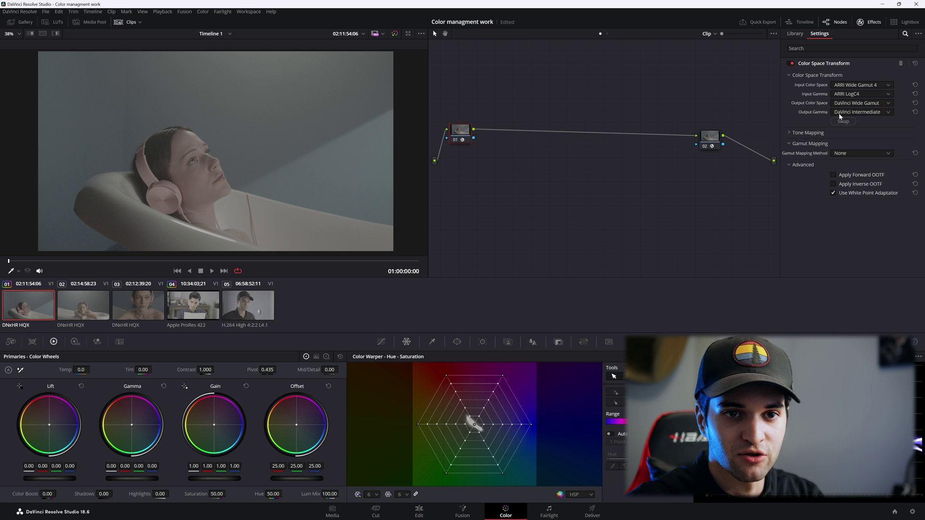
drag(458, 135, 461, 130)
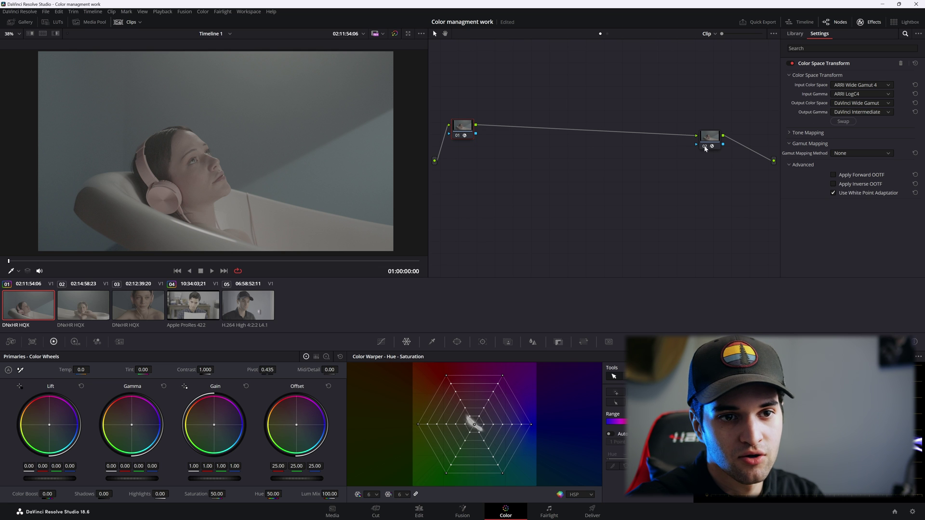
drag(705, 149, 710, 140)
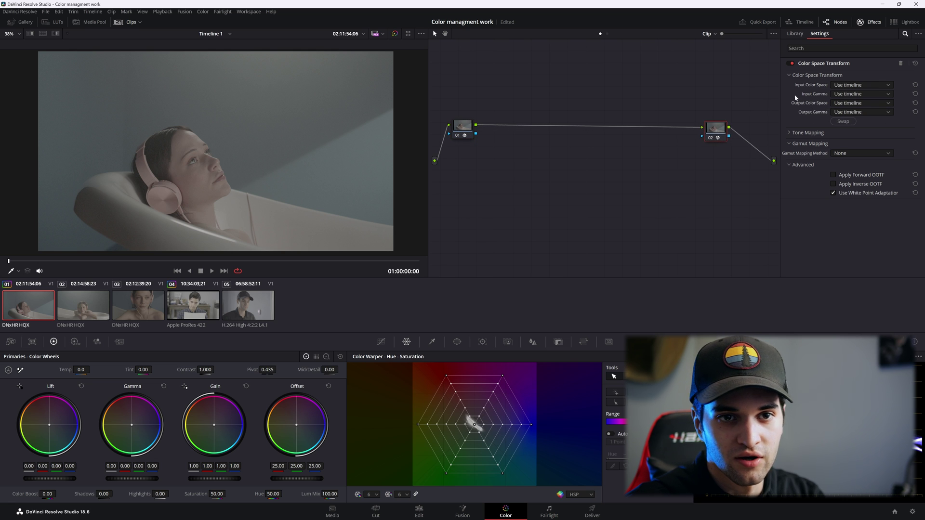
click(847, 86)
click(855, 134)
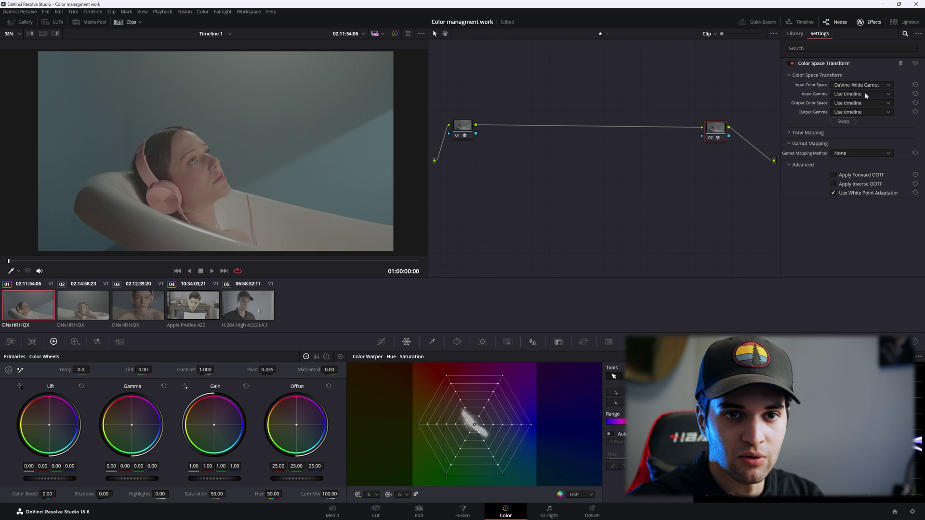
click(863, 93)
click(856, 153)
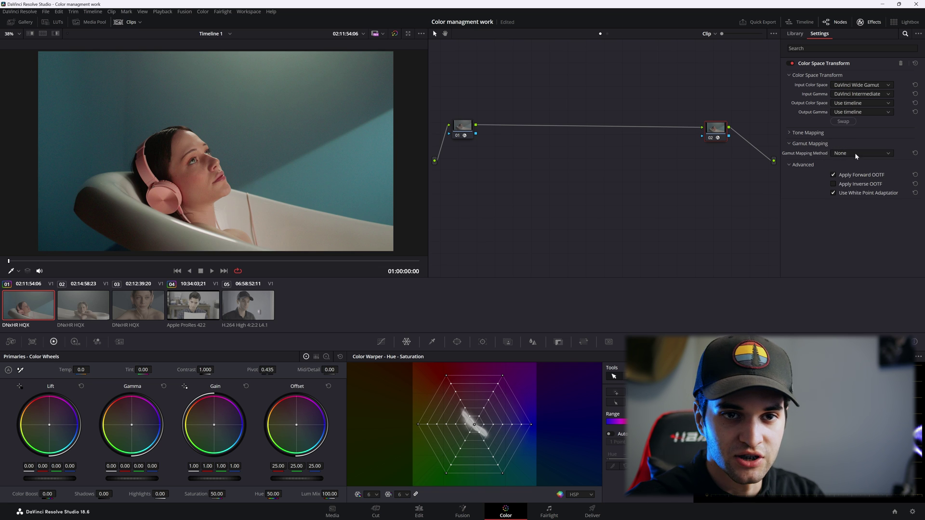
Set the second node's transform output to Rec.709 color space and Gamma 2.4
click(862, 103)
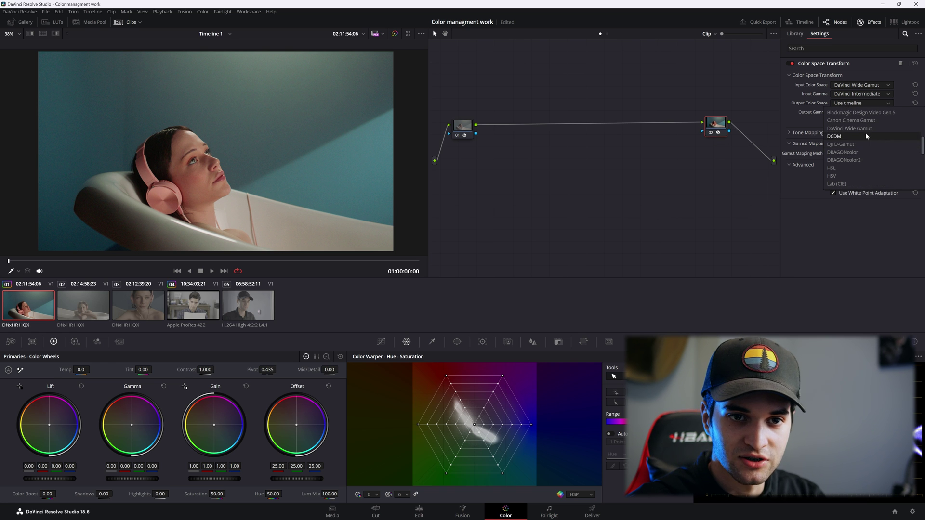
scroll(858, 152, down, 3)
scroll(856, 154, down, 2)
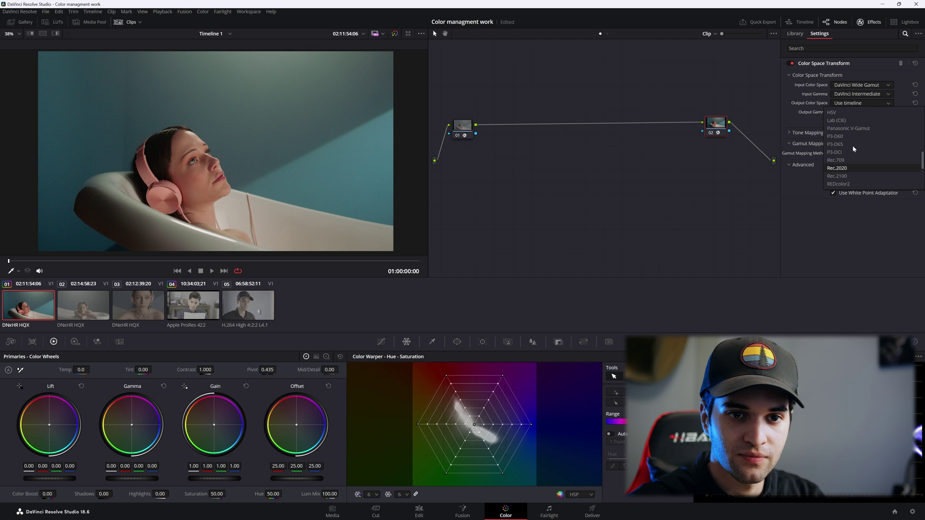
click(860, 137)
click(862, 112)
scroll(857, 159, down, 6)
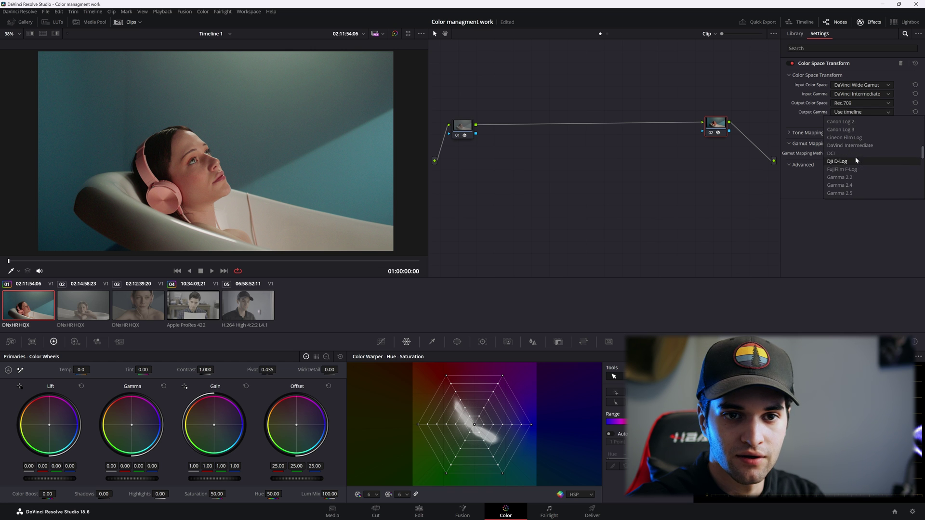
click(857, 185)
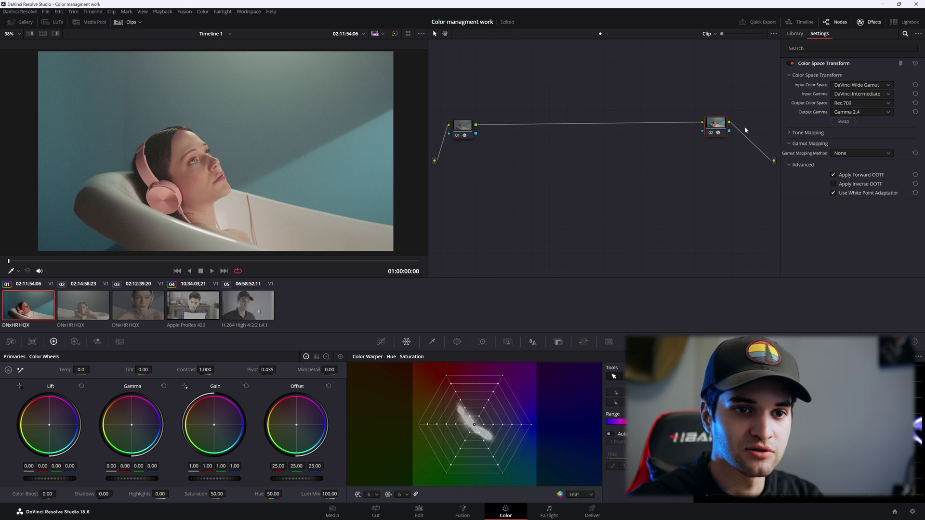
Shift the output transform node closer to the graph's output and insert six serial nodes between the two transform nodes
drag(716, 124, 733, 129)
click(471, 126)
key(alt+s)
key(alt+s)
key(alt+s)
key(alt+s)
key(alt+s)
key(alt+s)
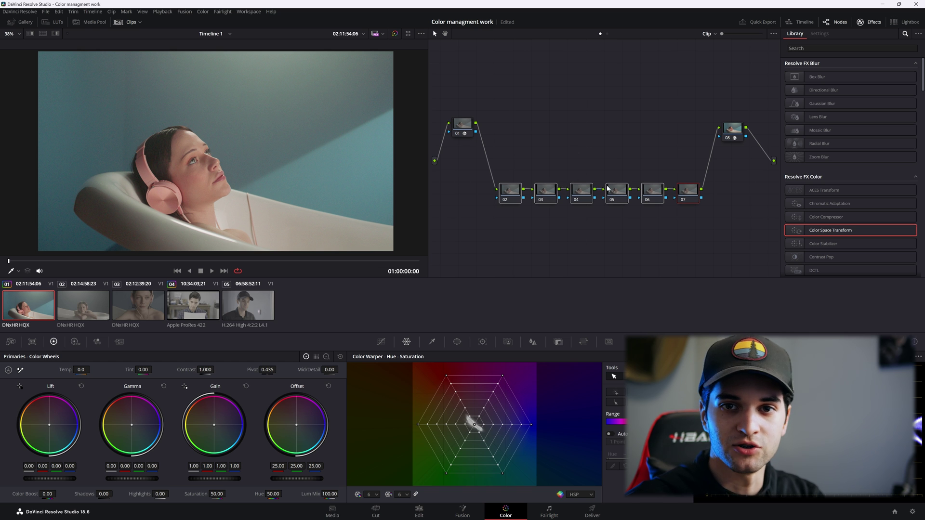
Label the input and output transform nodes CST and adjust their positions in the node graph
drag(608, 188, 733, 129)
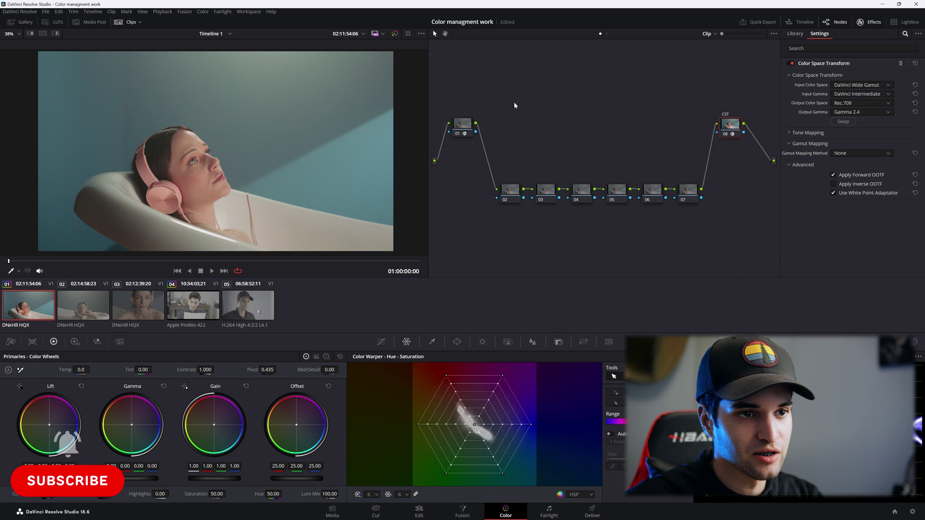
right_click(464, 124)
click(486, 138)
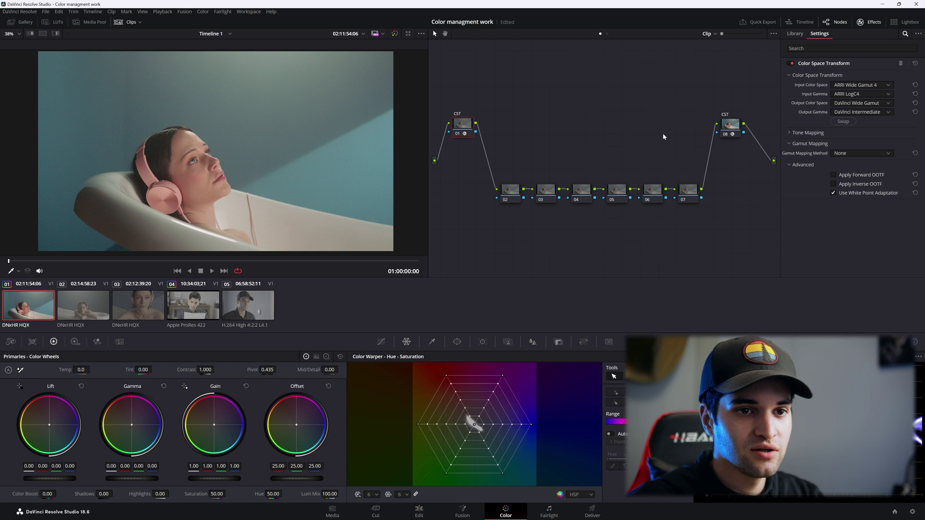
drag(733, 127, 736, 133)
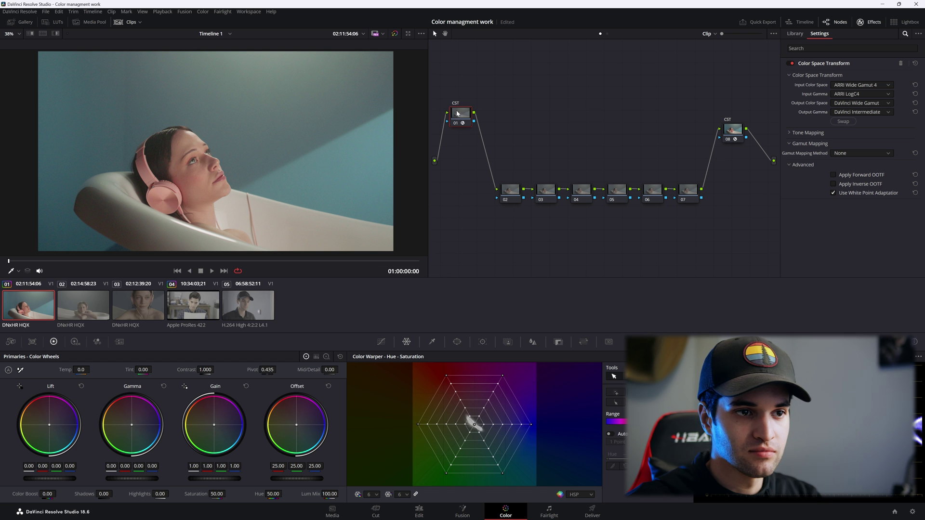
drag(461, 119, 476, 129)
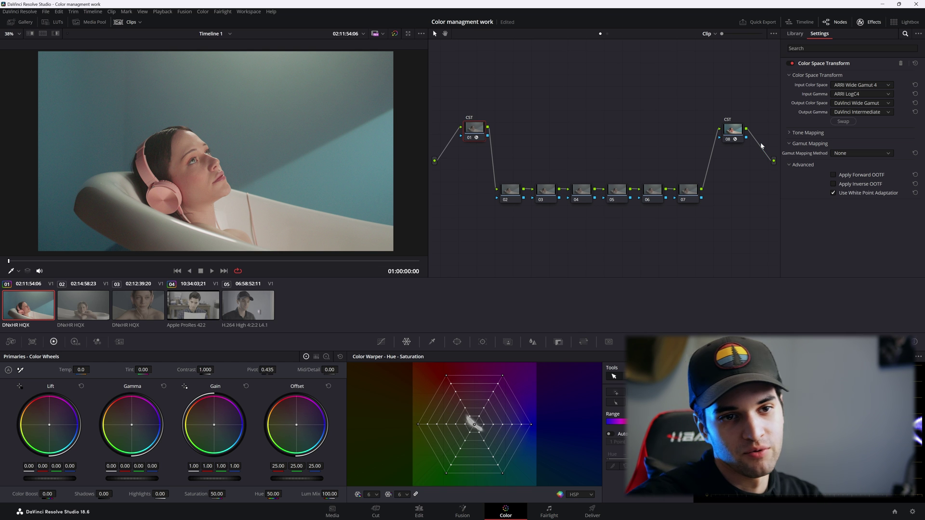
key(ctrl+z)
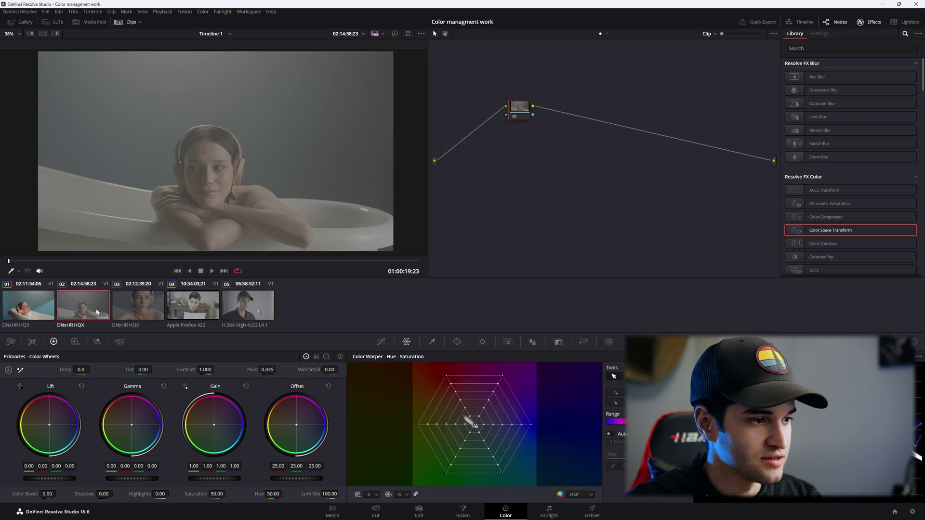
With the first three clips selected, delete the input CST node and nudge the output CST node slightly
shift+click(139, 305)
drag(469, 131, 470, 136)
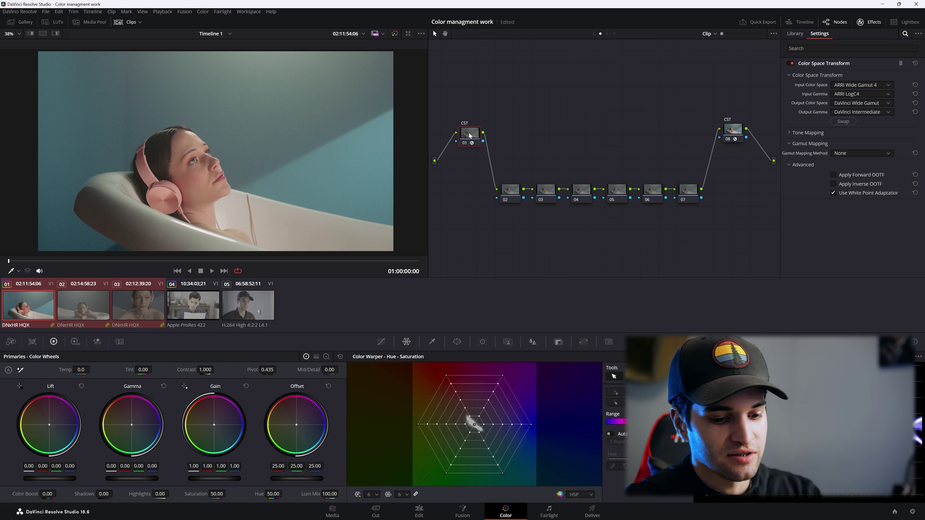
key(Delete)
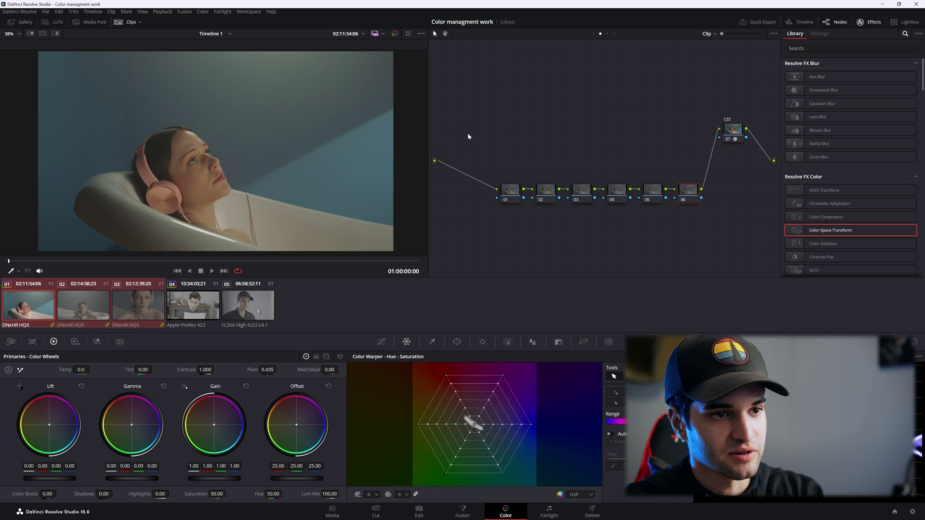
click(738, 133)
drag(732, 131, 727, 136)
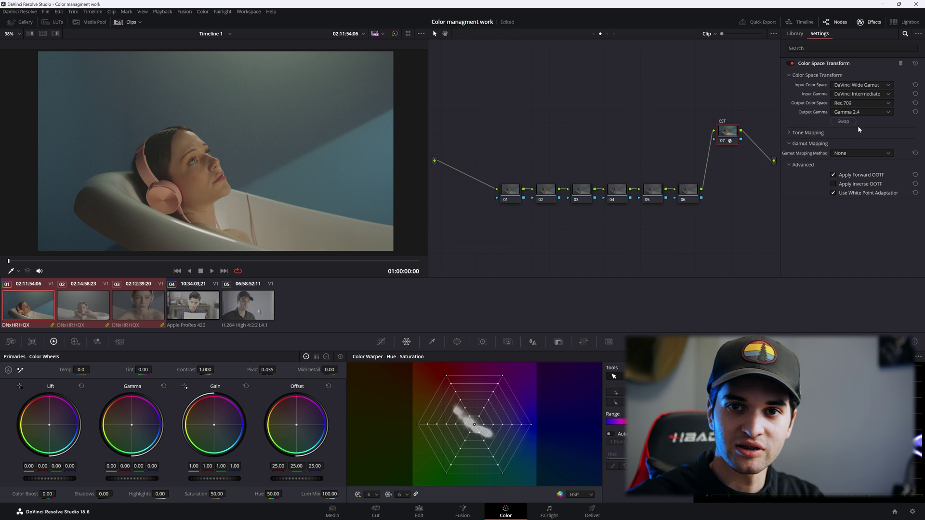
Shift the six grading nodes together with the output CST node slightly toward the graph's input
click(510, 191)
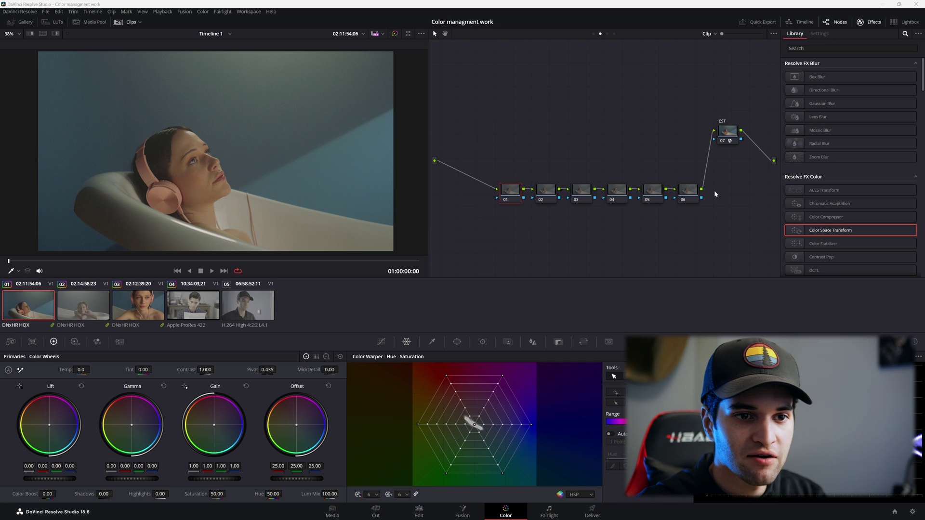
drag(740, 255, 481, 117)
click(723, 133)
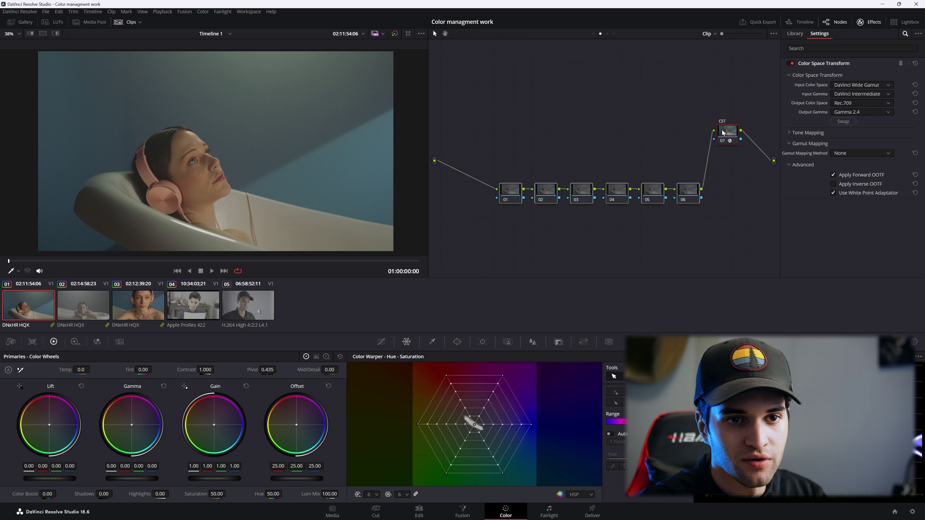
drag(723, 133, 703, 128)
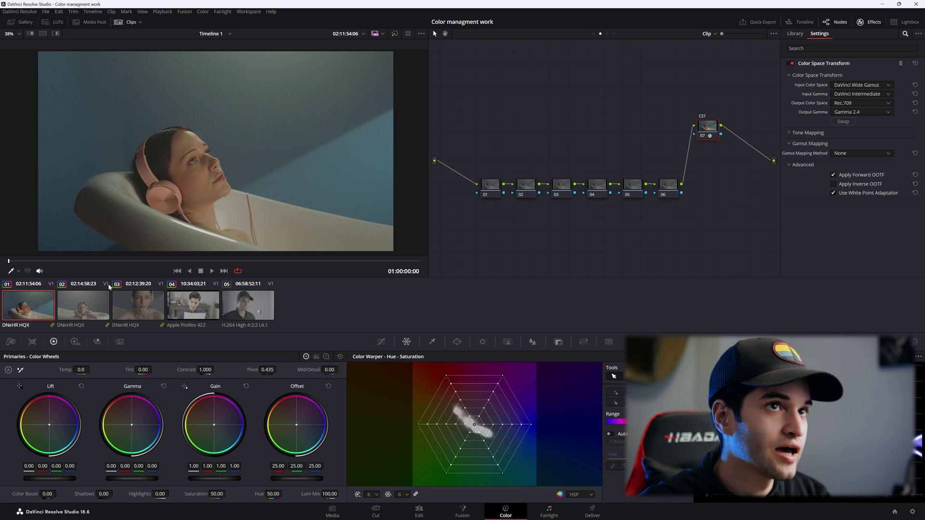
Step back and forth through the first three clips to compare their images and node graphs
click(83, 304)
click(137, 303)
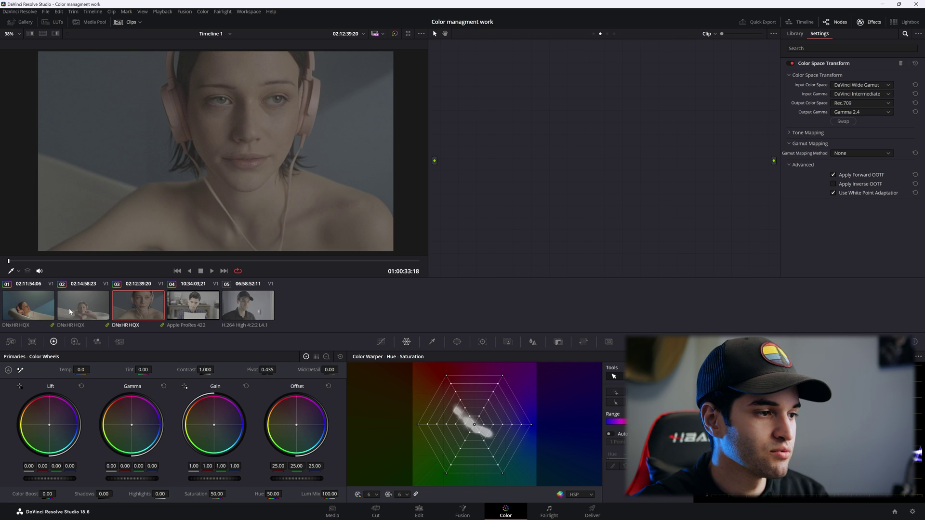
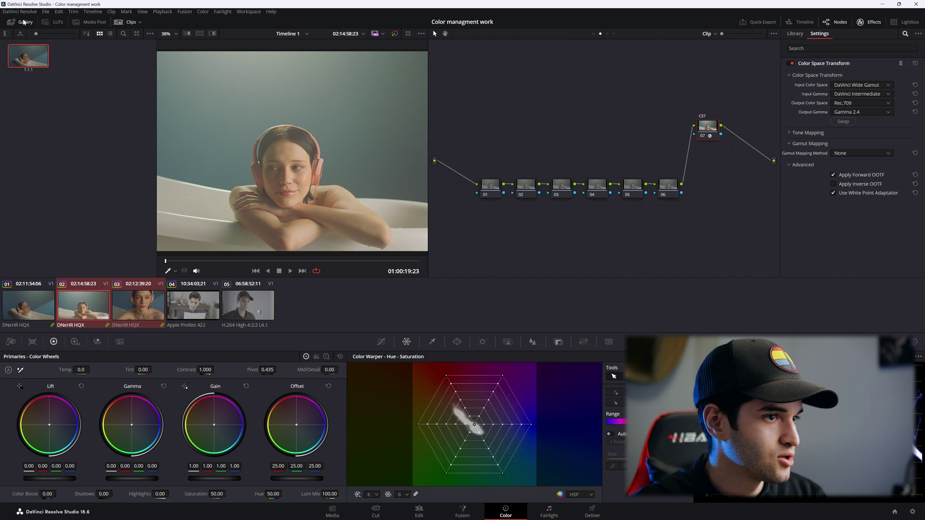
key(Down)
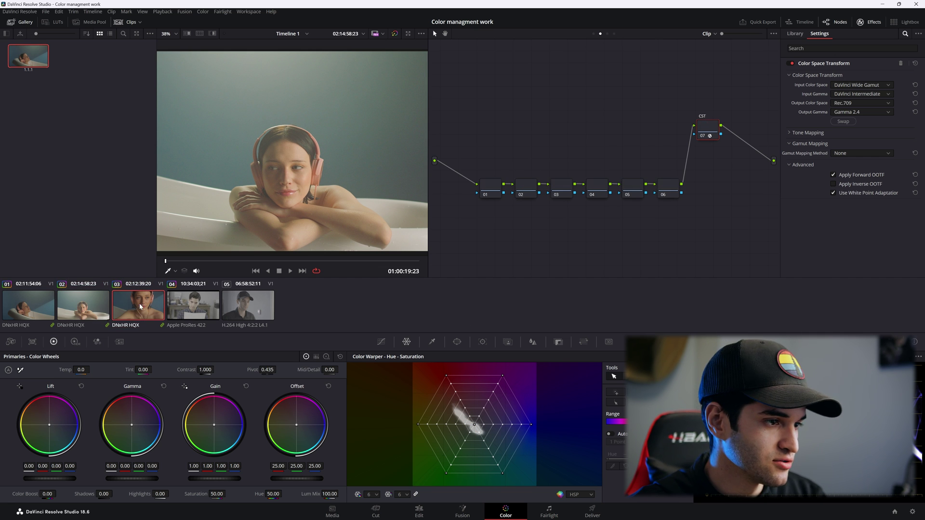
key(Up)
key(Down)
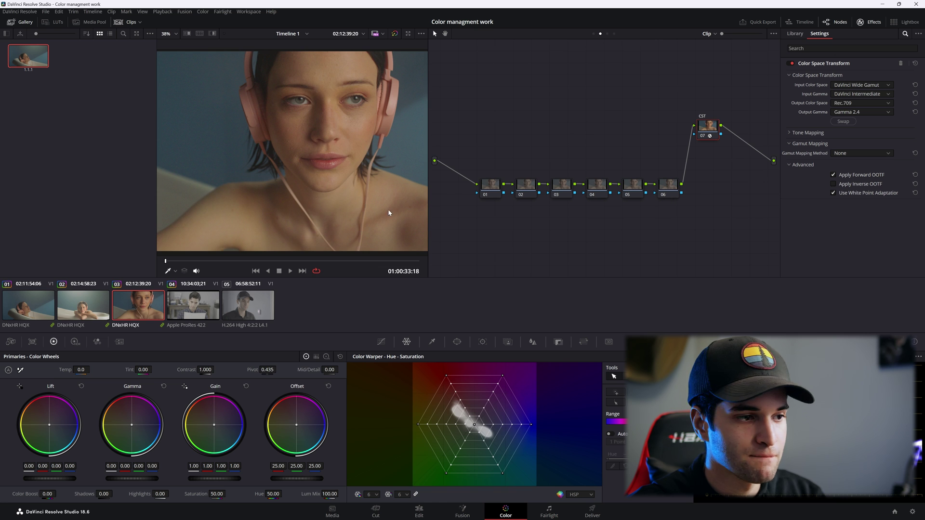
key(Up)
key(Down)
key(Up)
key(Up)
key(Down)
key(Up)
key(Down)
key(Down)
key(Up)
key(Up)
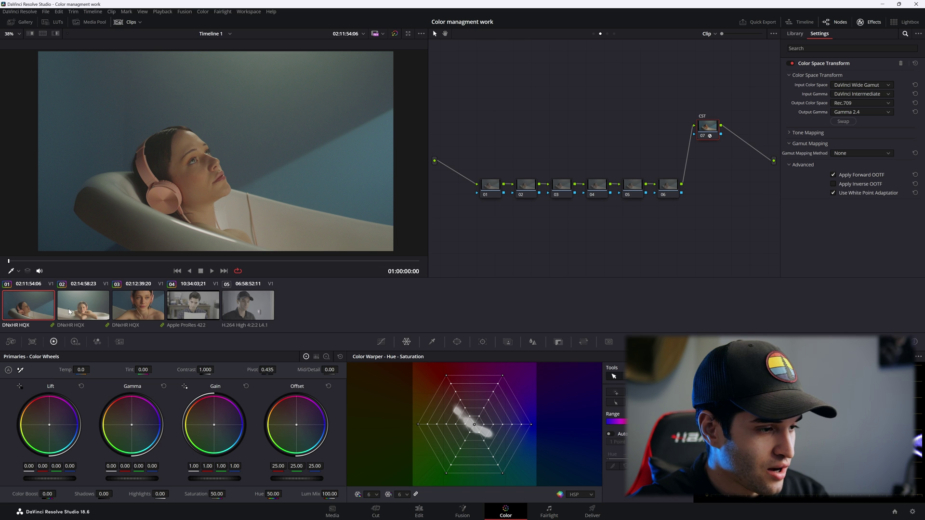
Add the first three clips into a new group named ARRI
shift+click(150, 294)
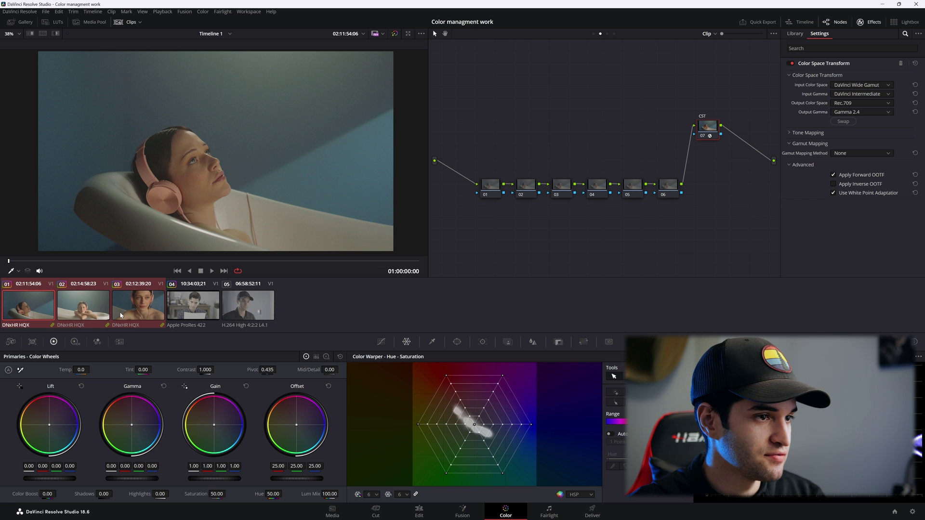
right_click(84, 302)
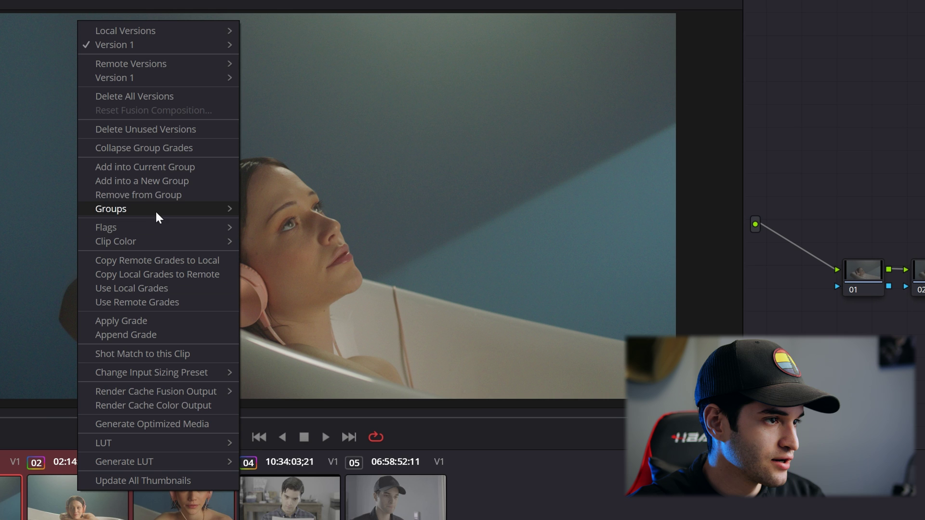
click(155, 180)
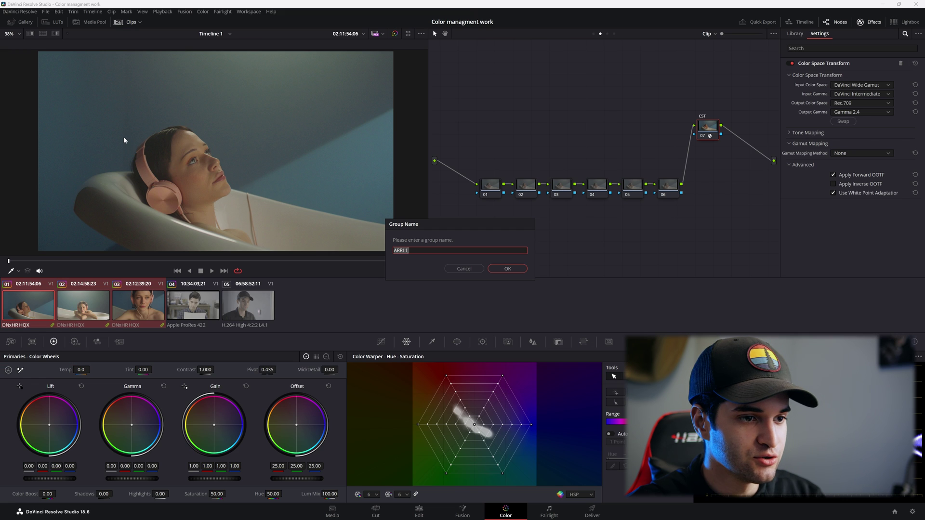
text(A)
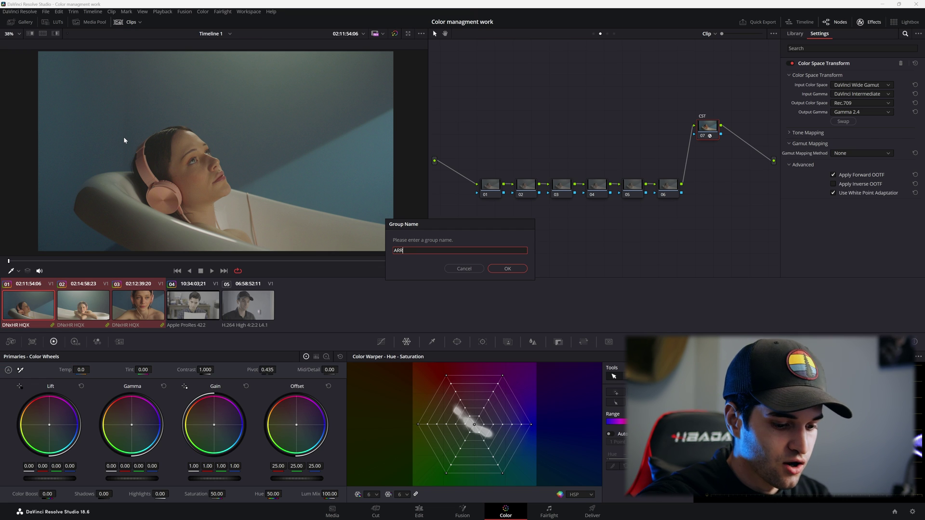
click(521, 269)
click(507, 268)
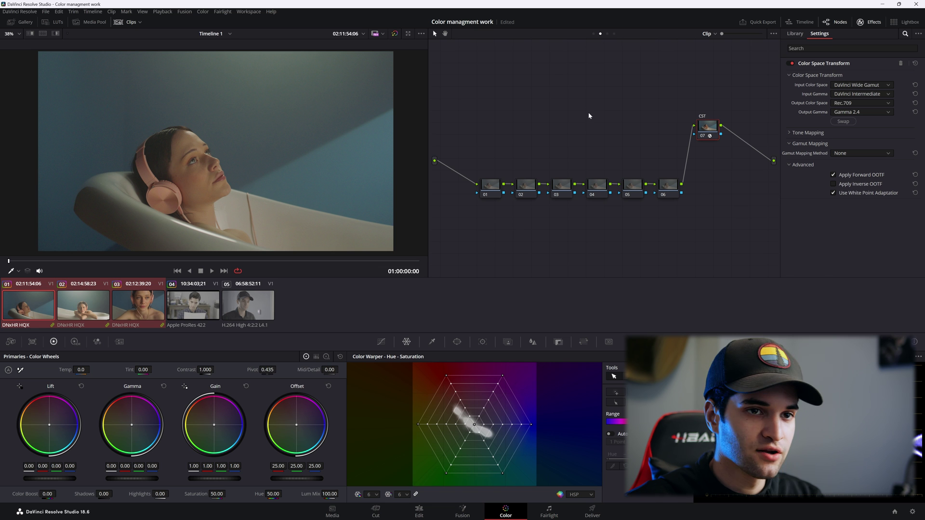
Switch the node graph to Group Pre-Clip and apply a Color Space Transform to its node 01
click(710, 34)
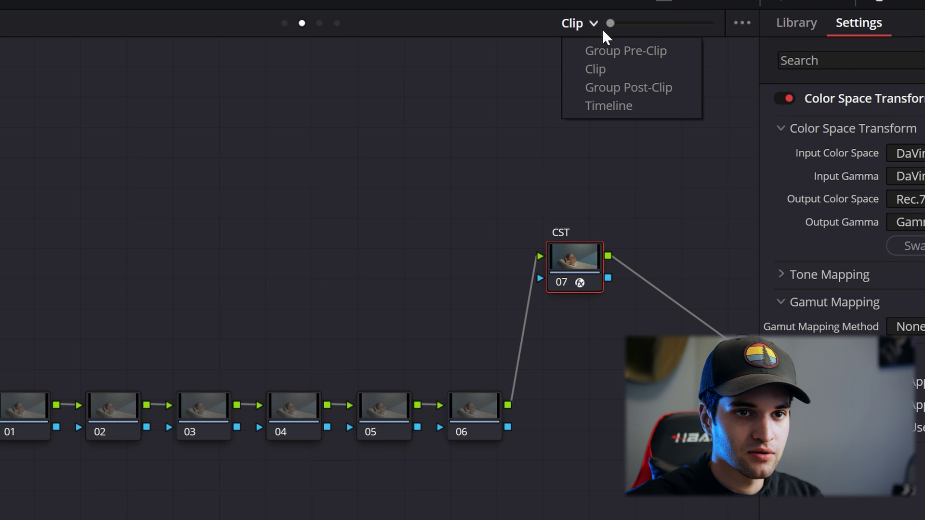
click(659, 49)
mouse_move(520, 125)
mouse_down()
mouse_move(511, 129)
mouse_move(520, 127)
mouse_up()
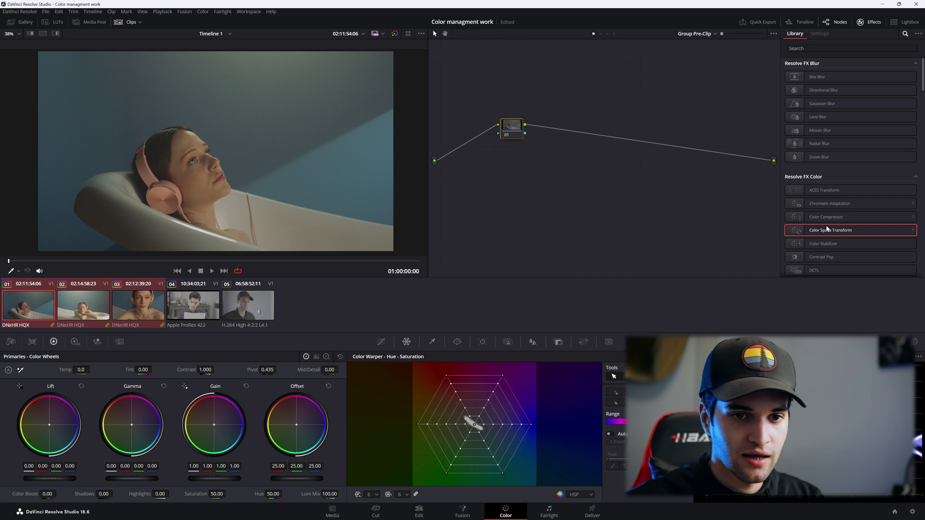
drag(827, 234, 519, 127)
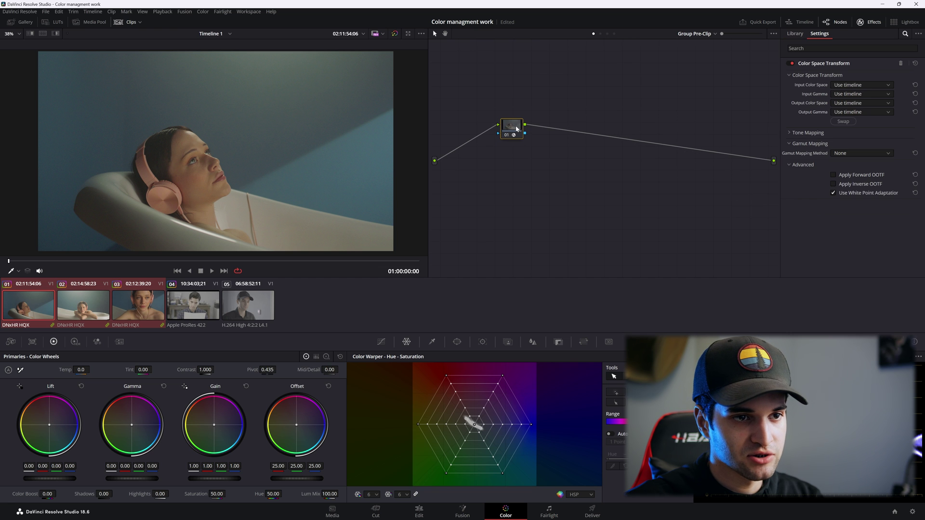
Set the group transform's input to ARRI Wide Gamut 4 color space and ARRI LogC4 gamma
click(861, 85)
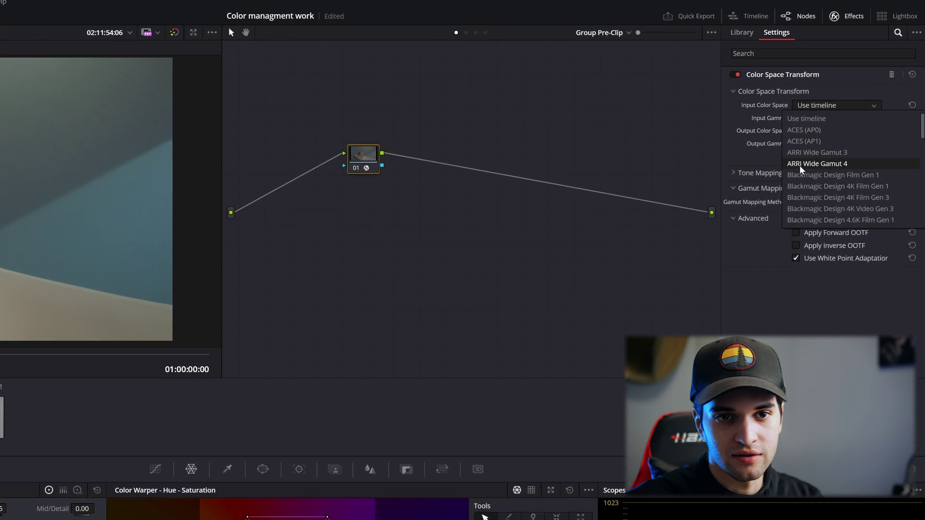
click(857, 127)
click(813, 123)
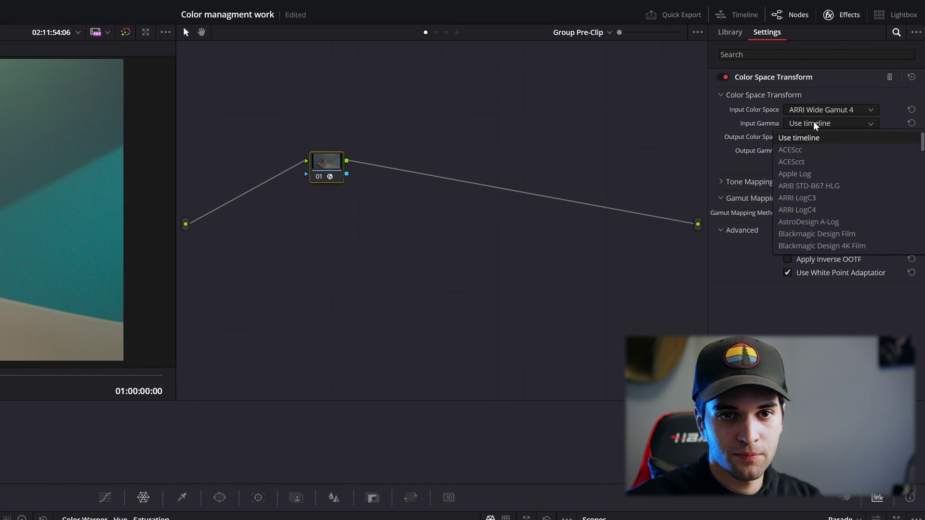
click(829, 205)
Set the group transform's output to DaVinci Wide Gamut color space and DaVinci Intermediate gamma
click(833, 137)
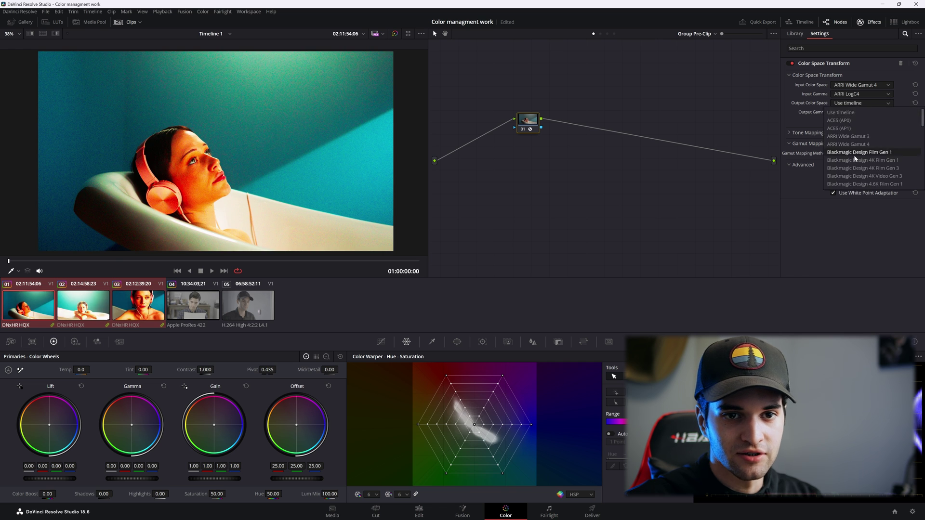
scroll(856, 158, down, 4)
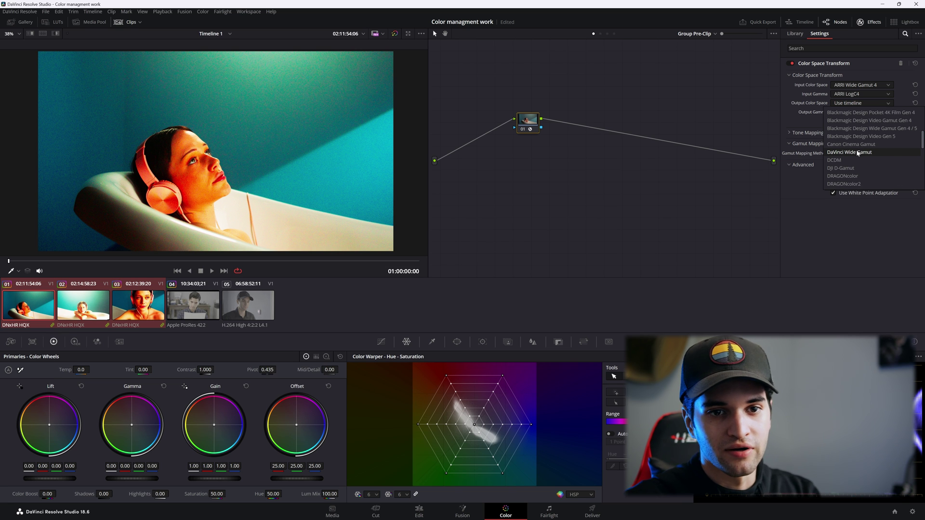
click(856, 152)
click(855, 112)
scroll(864, 167, down, 5)
click(863, 167)
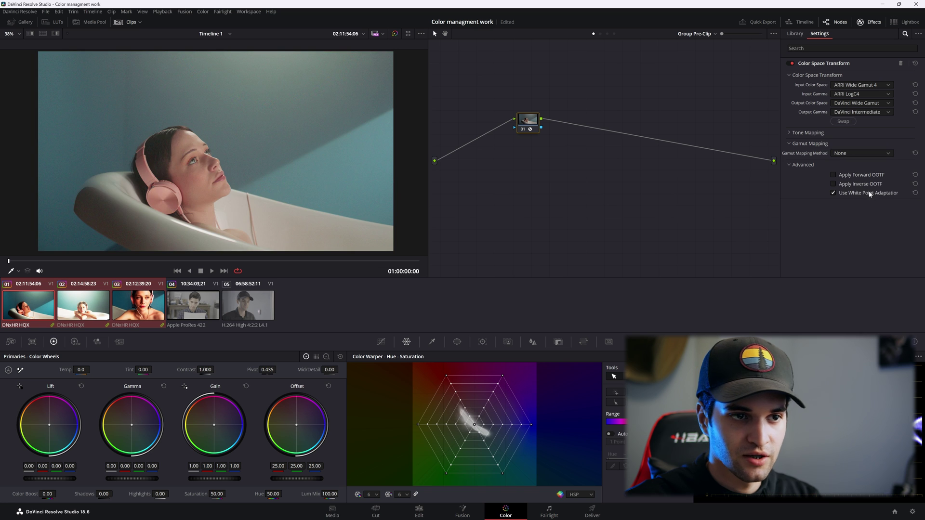
Check the group transform on the other grouped clips and return the node graph to Clip level
key(Down)
key(Down)
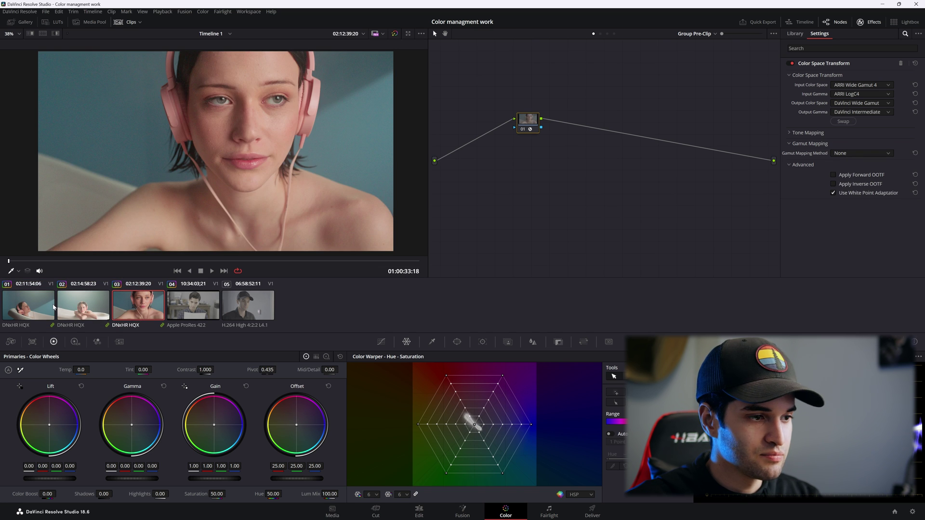
key(Up)
click(694, 35)
click(690, 49)
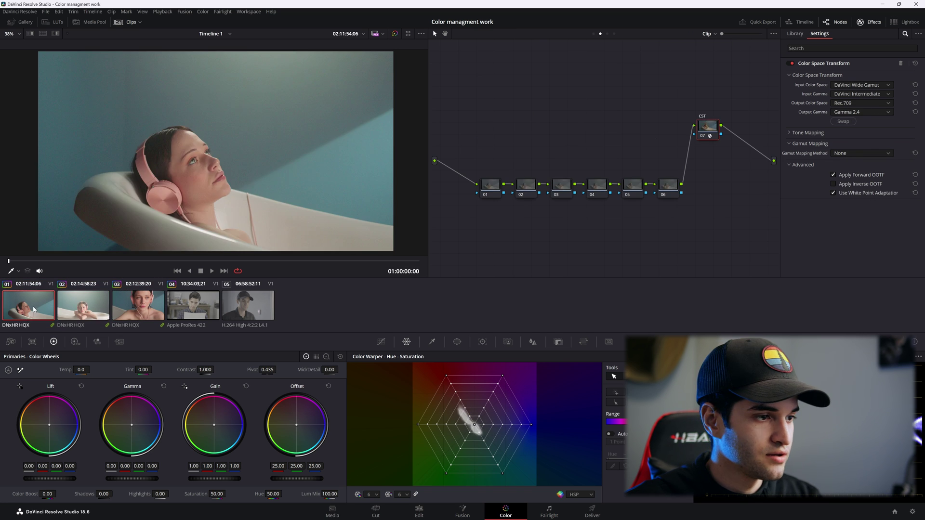
Step through the three grouped clips to compare their images with both transforms active
key(Down)
key(Up)
key(Up)
key(Down)
key(Down)
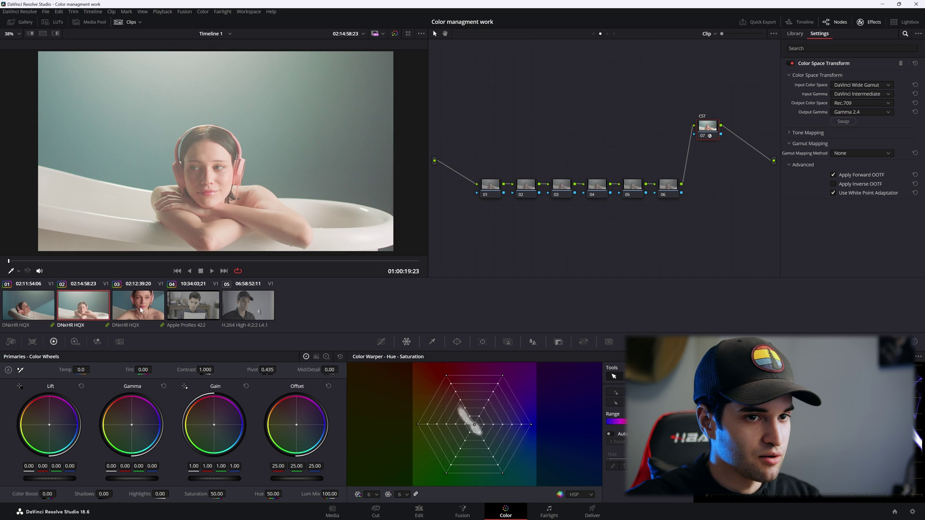
Return to the first clip, move its first grading node out of the row and adjust the master Gain
key(Up)
key(Up)
drag(491, 190, 471, 150)
drag(219, 474, 243, 474)
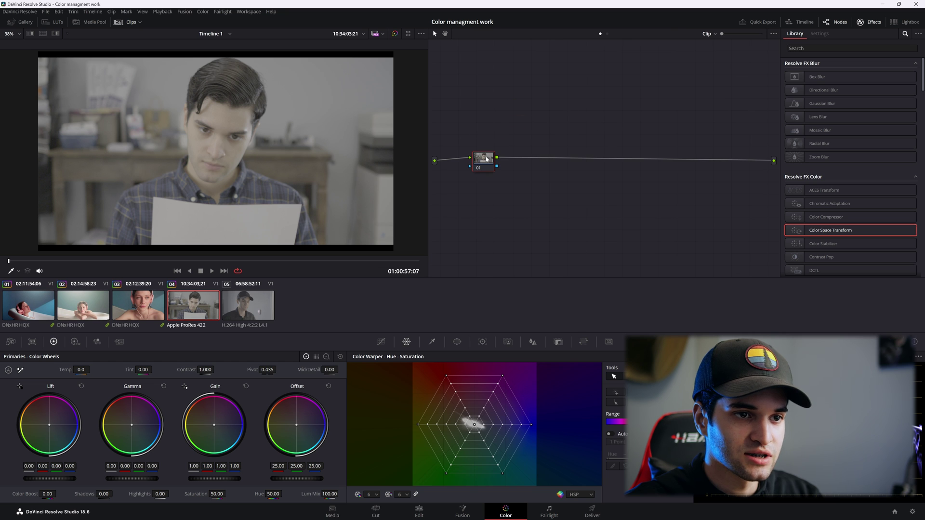
Add a serial node to the fourth clip and place its two nodes near opposite ends of the graph
key(alt+s)
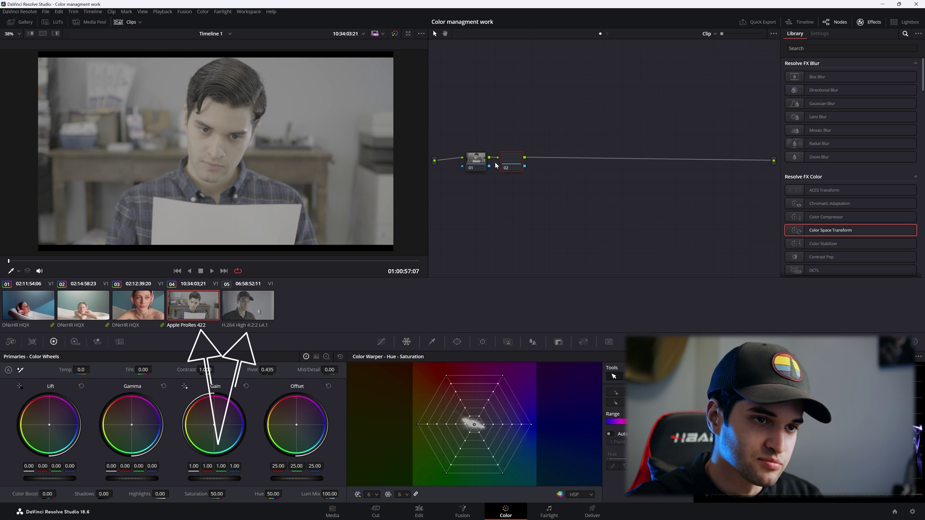
drag(570, 153, 729, 163)
drag(480, 164, 470, 160)
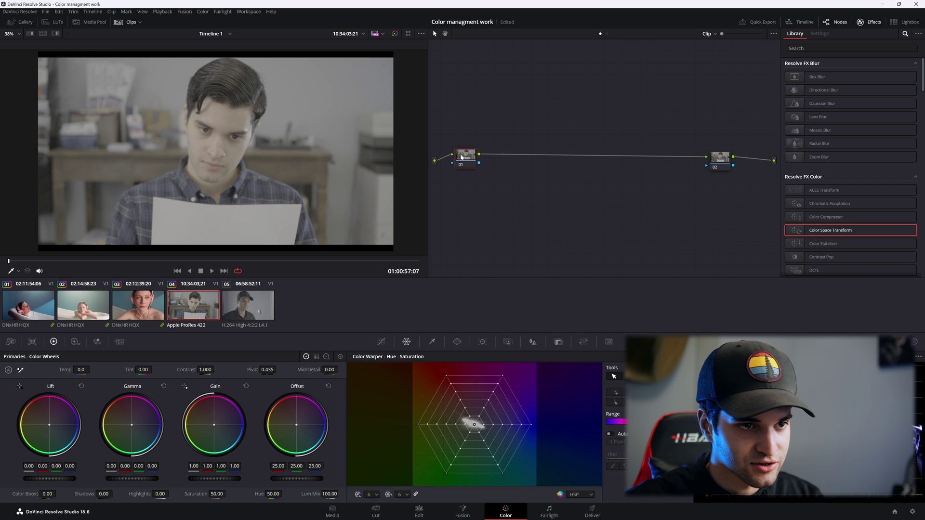
Build a row of four serial nodes on the fourth clip and set node 04 apart near the output
drag(462, 158, 467, 154)
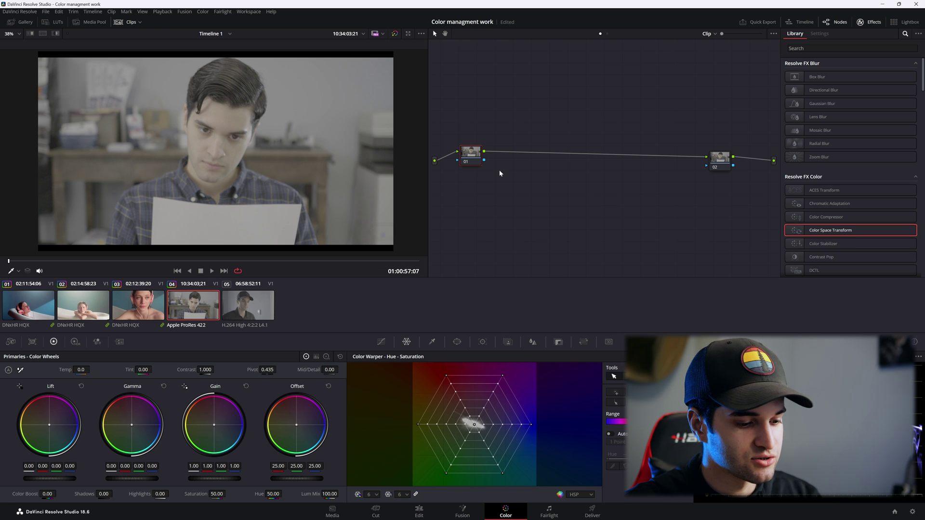
drag(466, 160, 474, 162)
key(ctrl+Home)
key(alt+s)
key(alt+s)
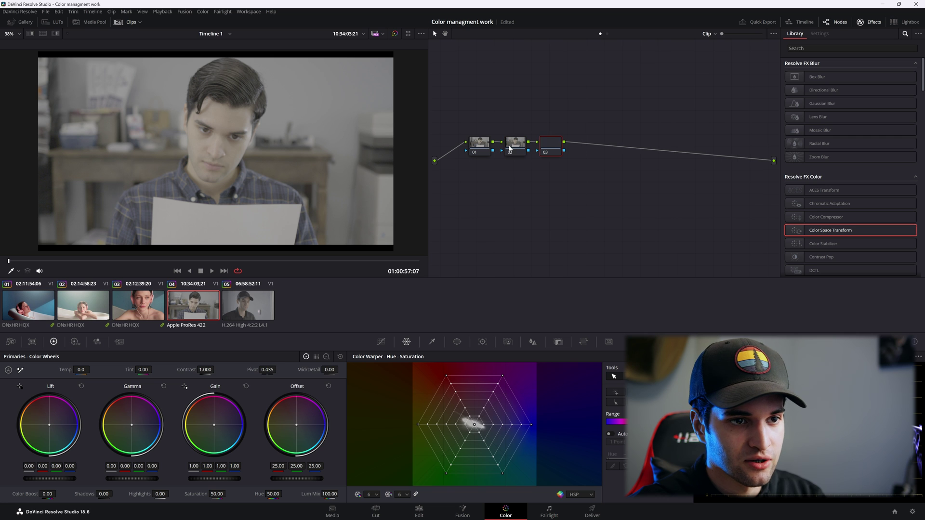
key(alt+s)
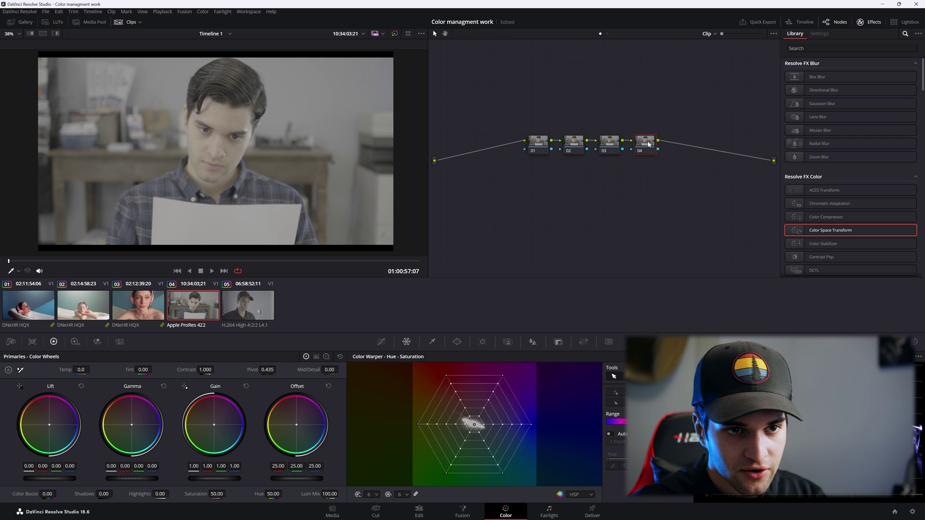
drag(651, 139, 713, 138)
Apply a Color Space Transform to node 04 with DaVinci Wide Gamut input color space and DaVinci Intermediate input gamma
drag(836, 231, 722, 143)
click(857, 85)
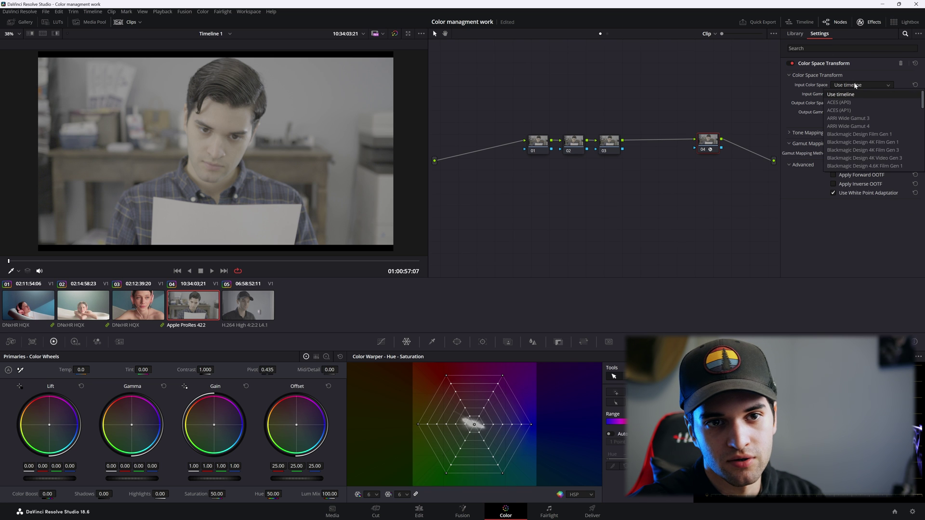
scroll(853, 125, down, 5)
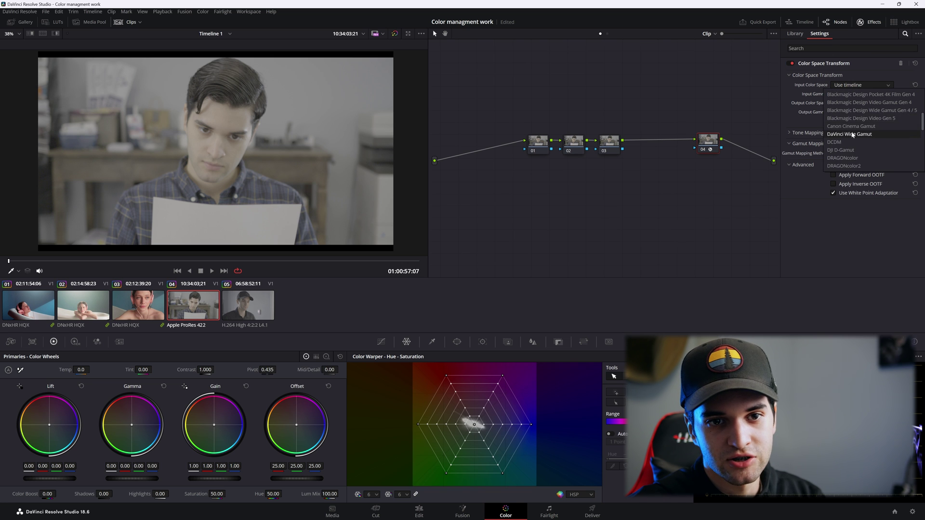
click(848, 134)
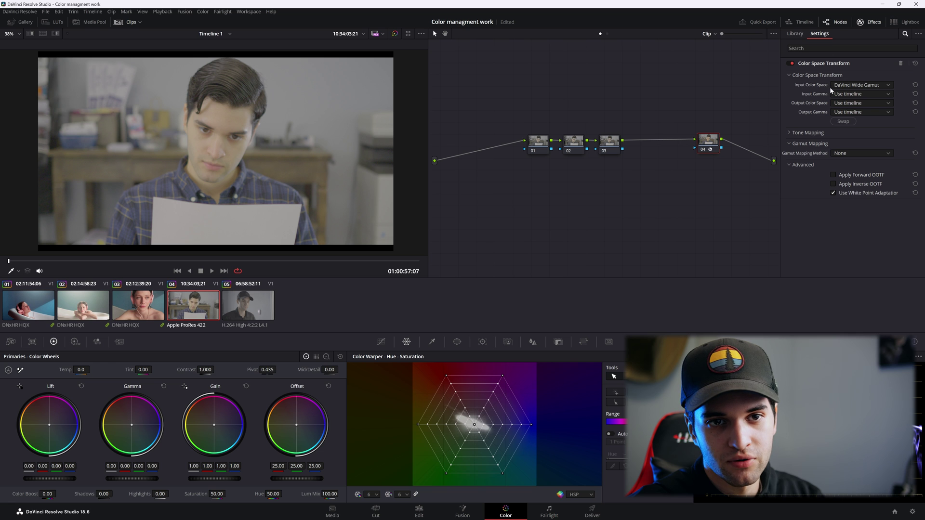
click(854, 94)
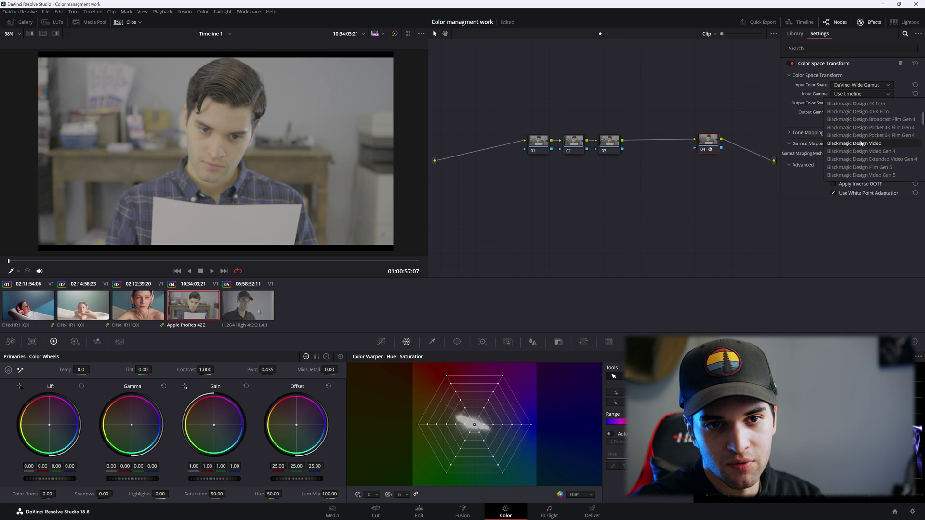
click(849, 143)
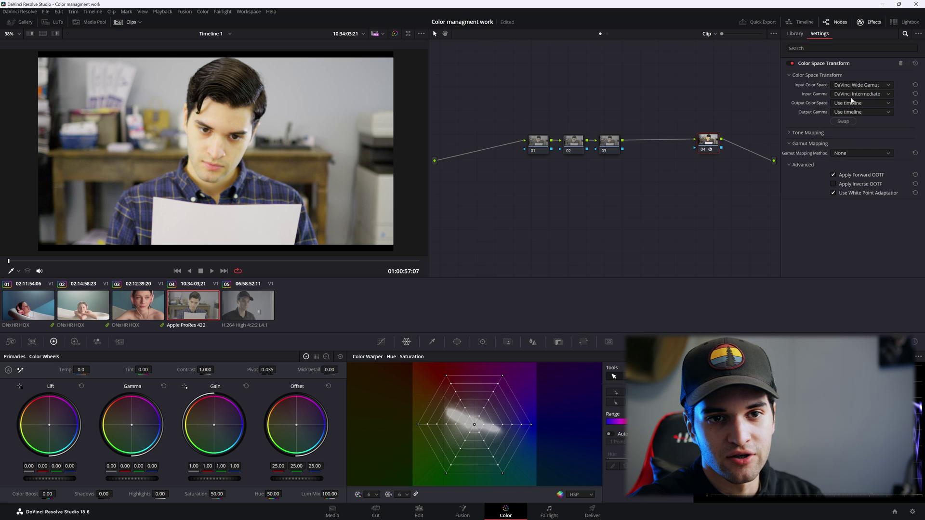
Set the node 04 transform's output color space to Rec.709 and its output gamma to Gamma 2.4
click(853, 104)
scroll(863, 145, down, 4)
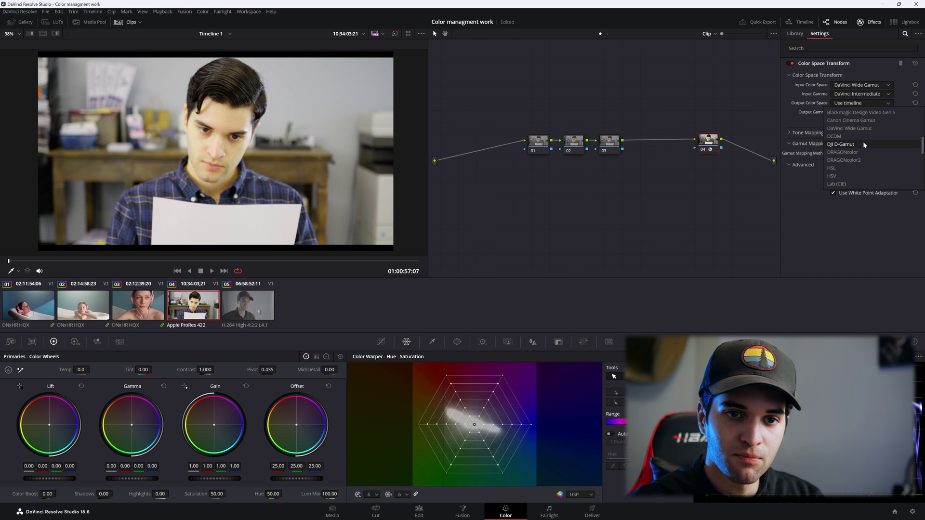
scroll(860, 143, down, 3)
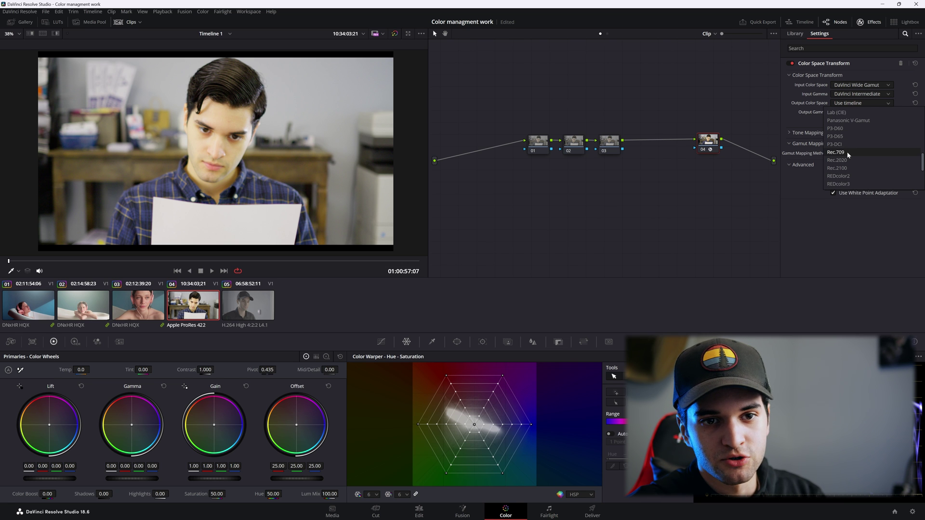
click(847, 152)
click(870, 112)
scroll(857, 155, down, 3)
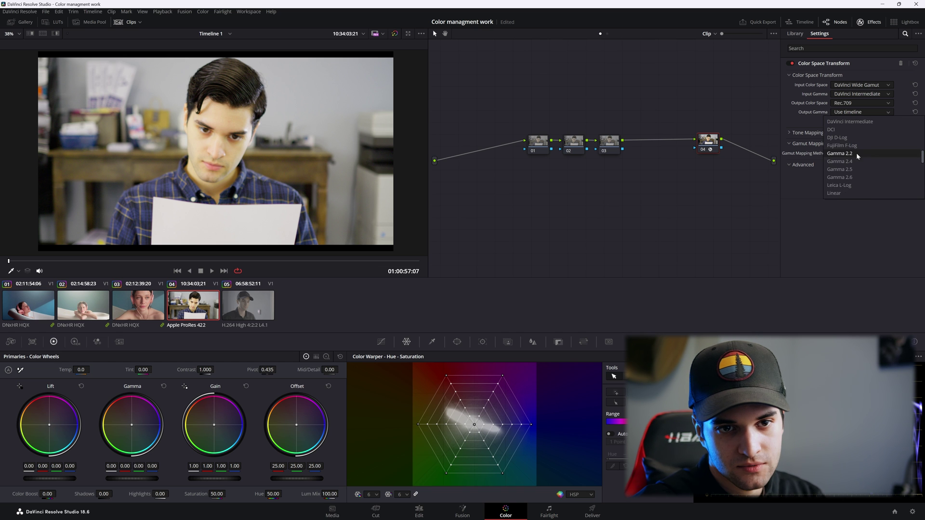
click(852, 160)
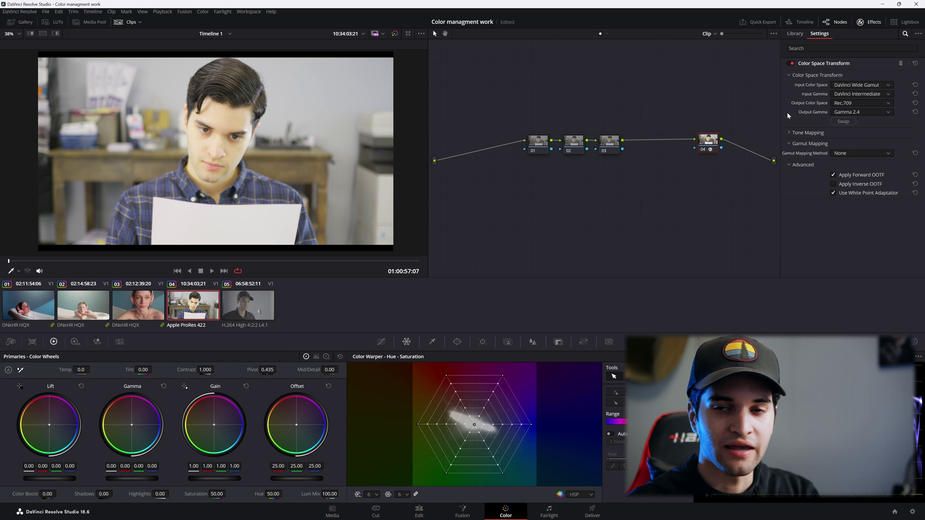
Move node 04 closer to the graph output and shift nodes 01 to 03 together away from it
drag(704, 143, 724, 130)
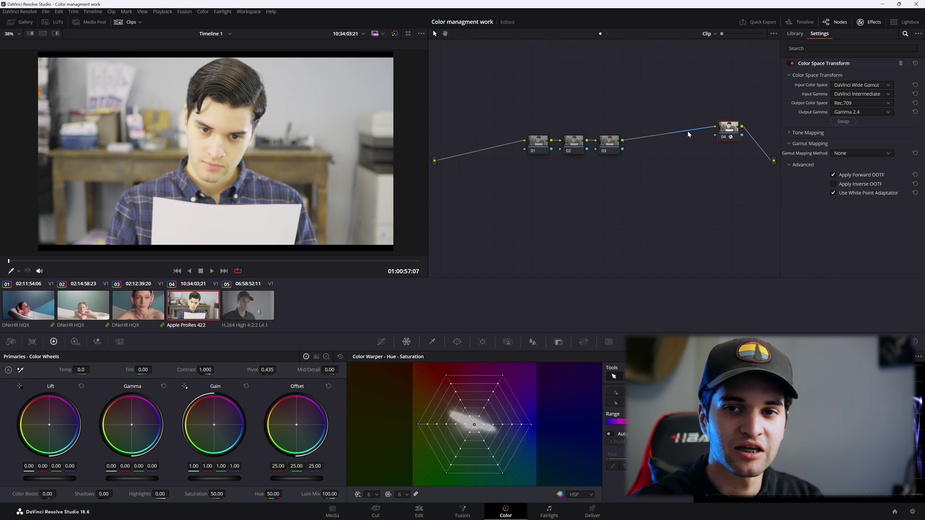
drag(647, 194, 523, 132)
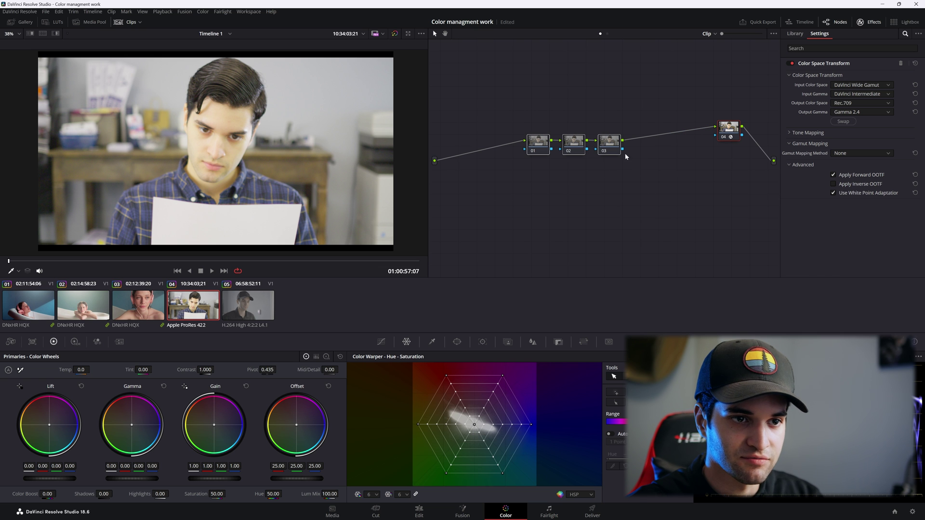
drag(619, 147, 600, 152)
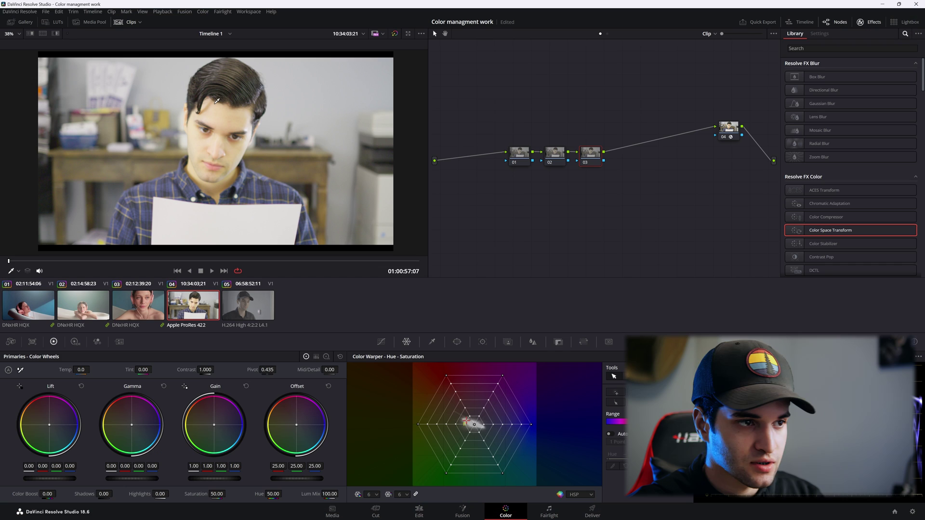
Grab a still of the fourth clip and apply its grade to the fifth clip from the gallery
right_click(217, 135)
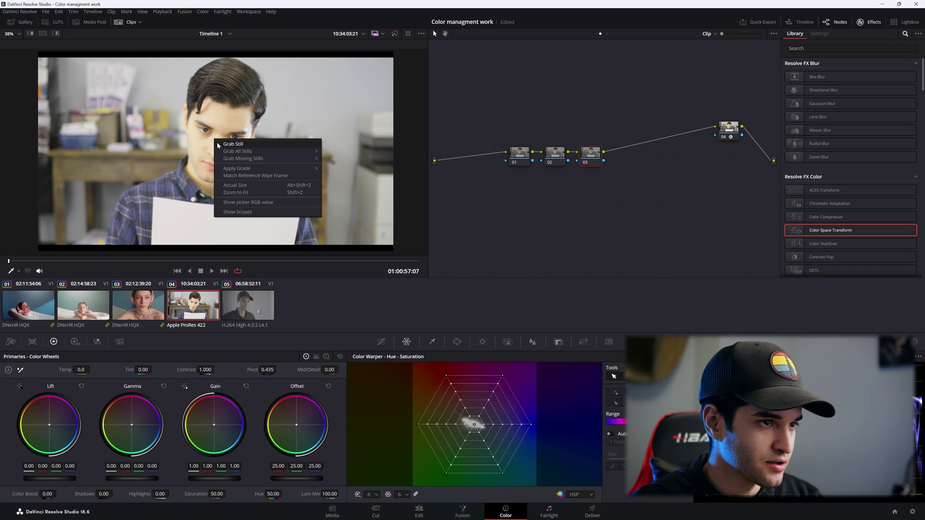
click(238, 144)
click(237, 306)
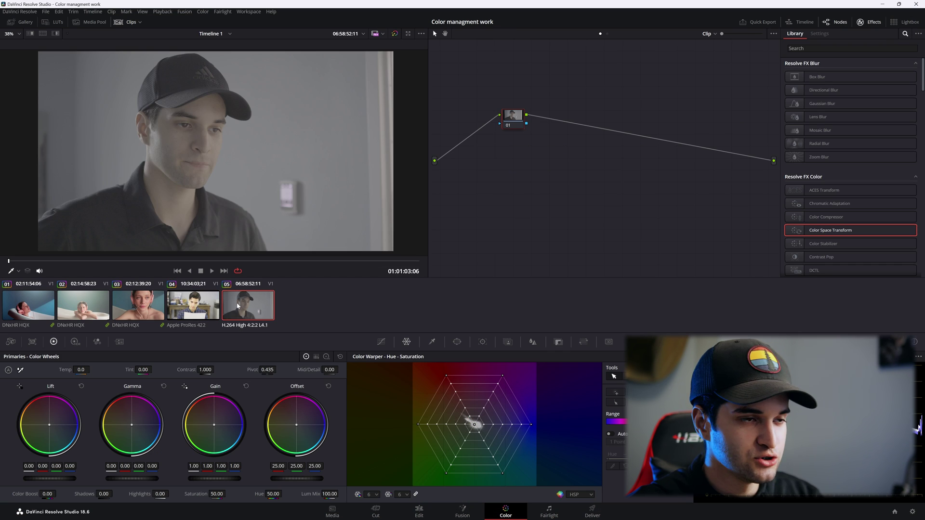
click(23, 23)
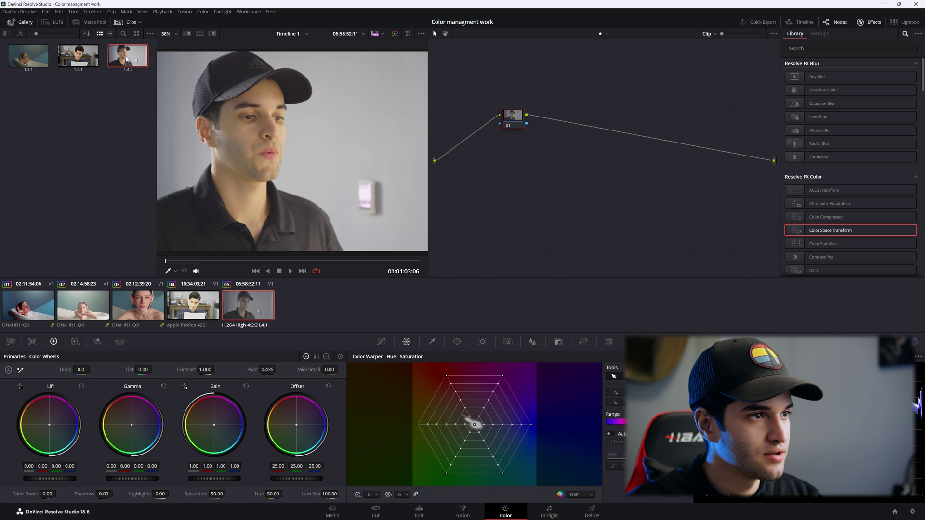
middle_click(127, 58)
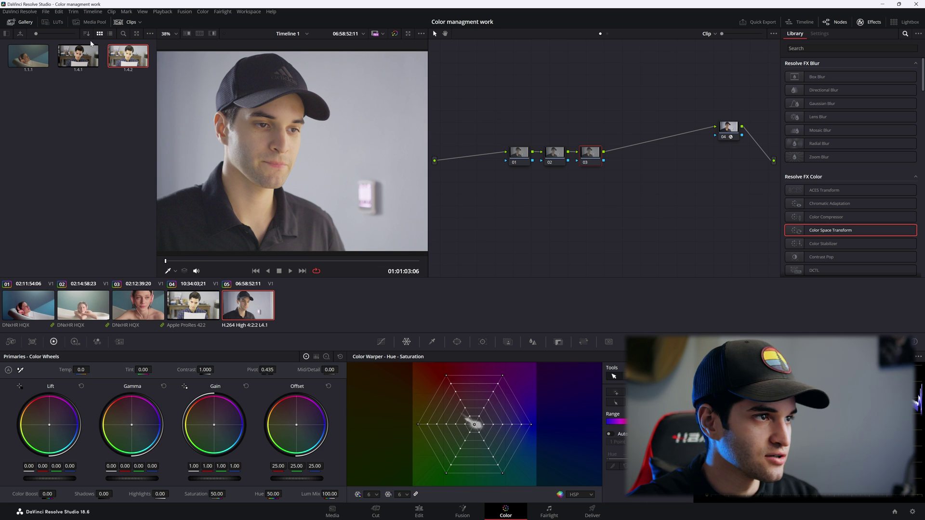
click(20, 22)
Add the fourth and fifth clips to a new group named PANASONIC LOG
click(214, 300)
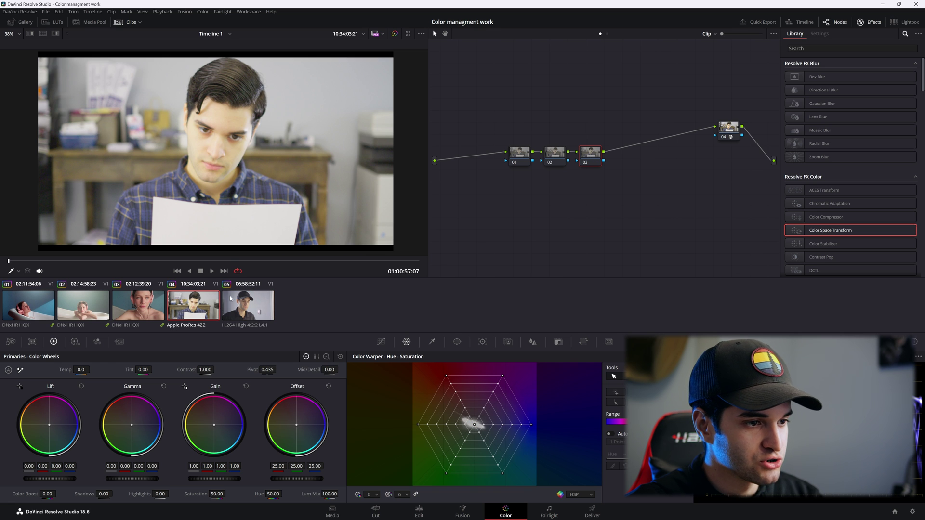
ctrl+click(255, 302)
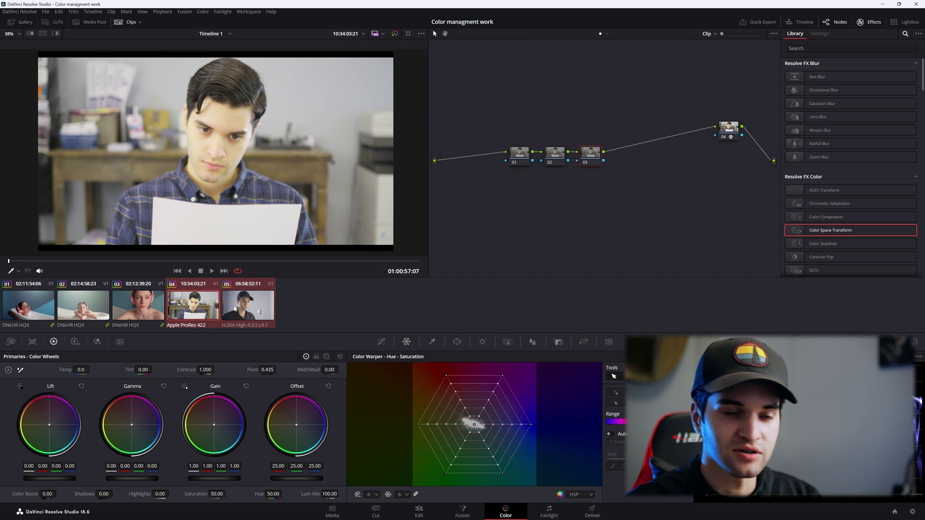
right_click(236, 309)
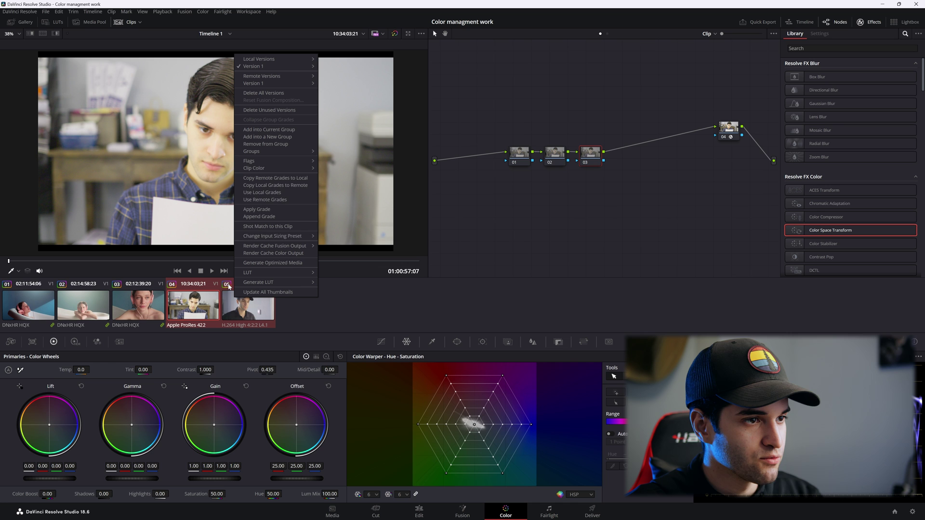
click(285, 139)
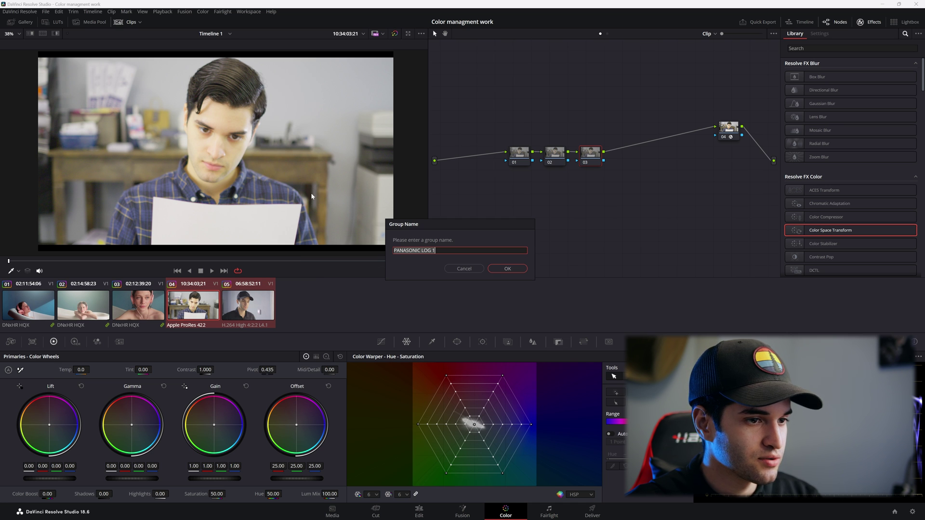
click(450, 251)
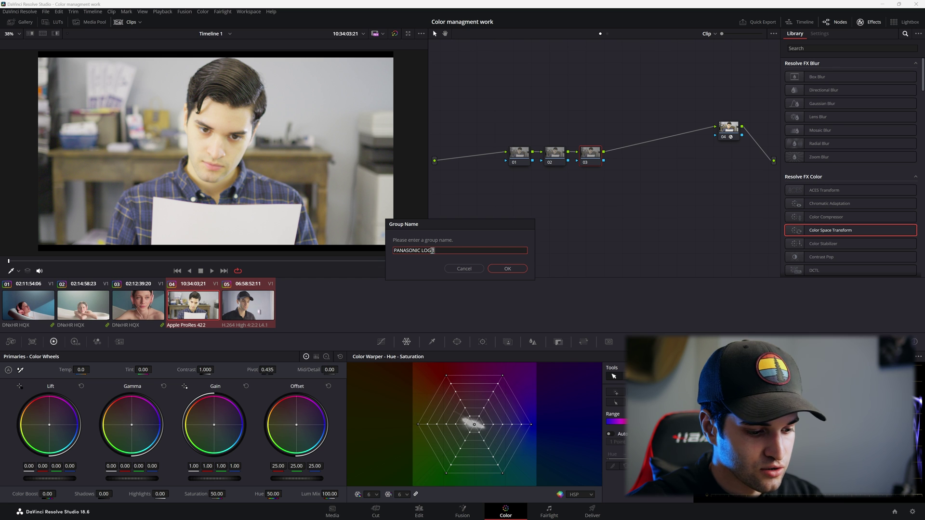
click(508, 269)
Switch the node graph to Group Pre-Clip, reposition its node and apply a Color Space Transform to it
click(708, 35)
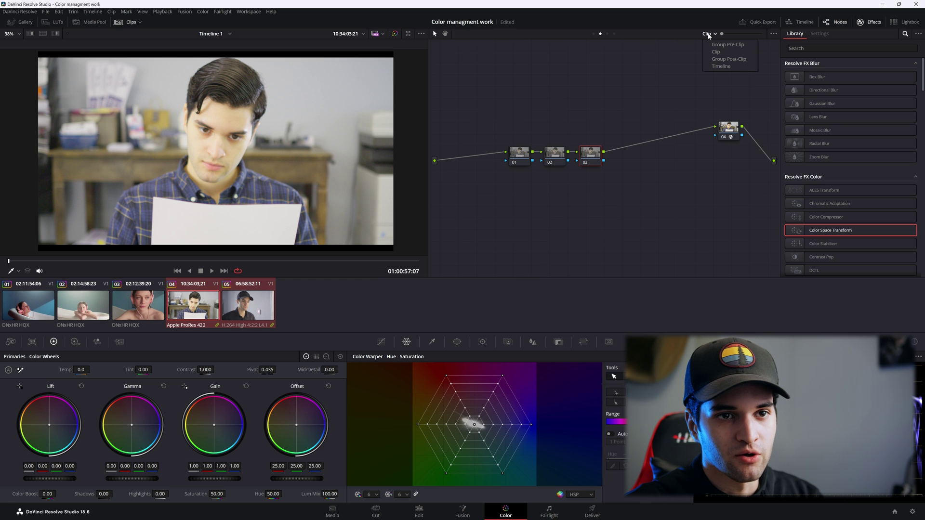
click(730, 46)
drag(524, 104, 560, 141)
drag(815, 230, 567, 144)
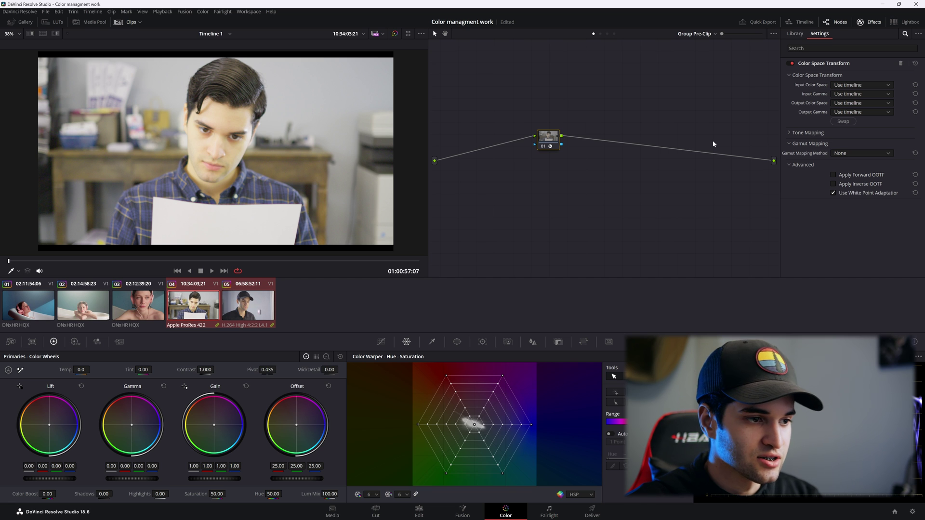
Set the group transform's input color space to Panasonic V-Gamut and its input gamma to Panasonic V-Log
click(861, 86)
scroll(868, 114, down, 6)
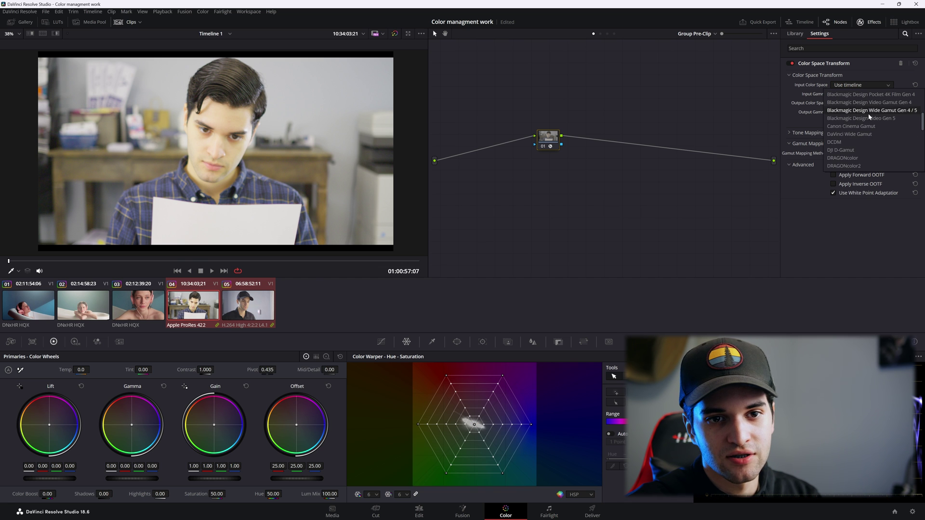
click(863, 127)
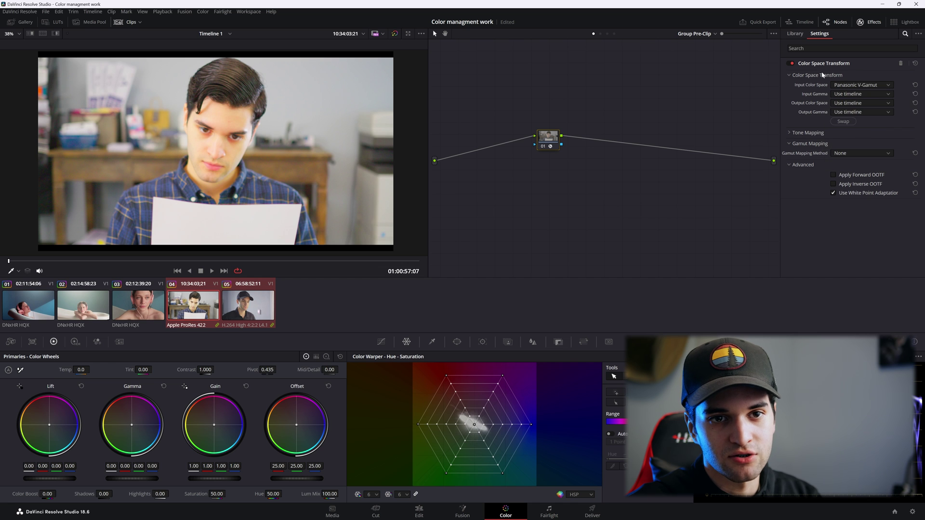
click(866, 94)
scroll(866, 159, down, 2)
scroll(865, 154, up, 4)
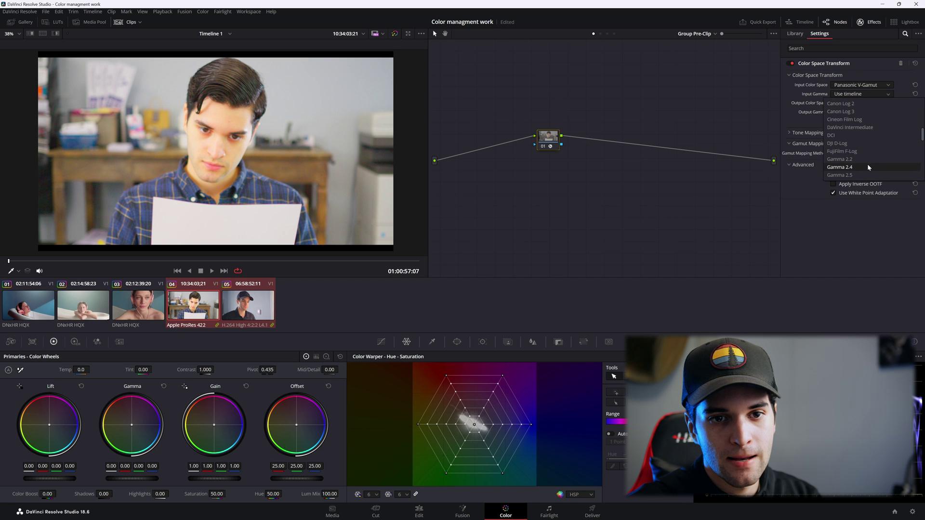
scroll(862, 137, down, 4)
click(830, 121)
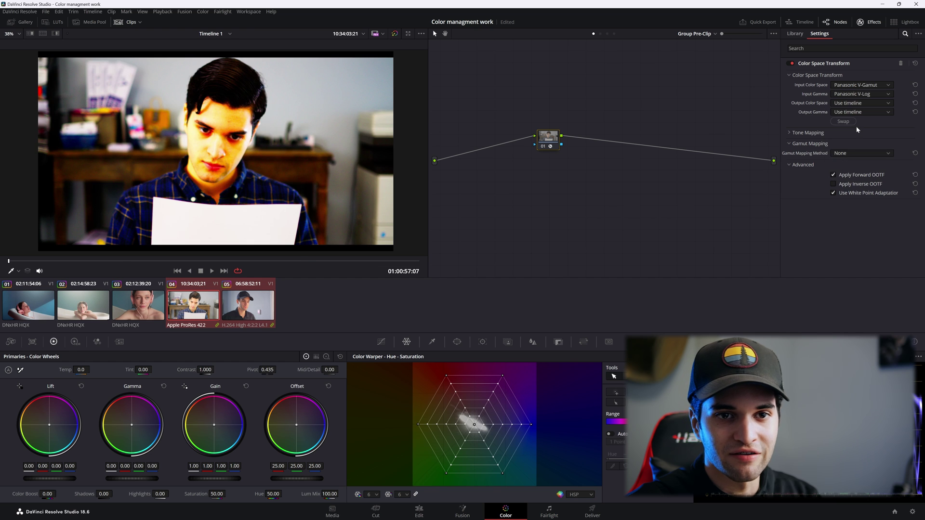
Set the group transform's output color space to DaVinci Wide Gamut and its output gamma to DaVinci Intermediate
click(862, 103)
scroll(865, 145, down, 3)
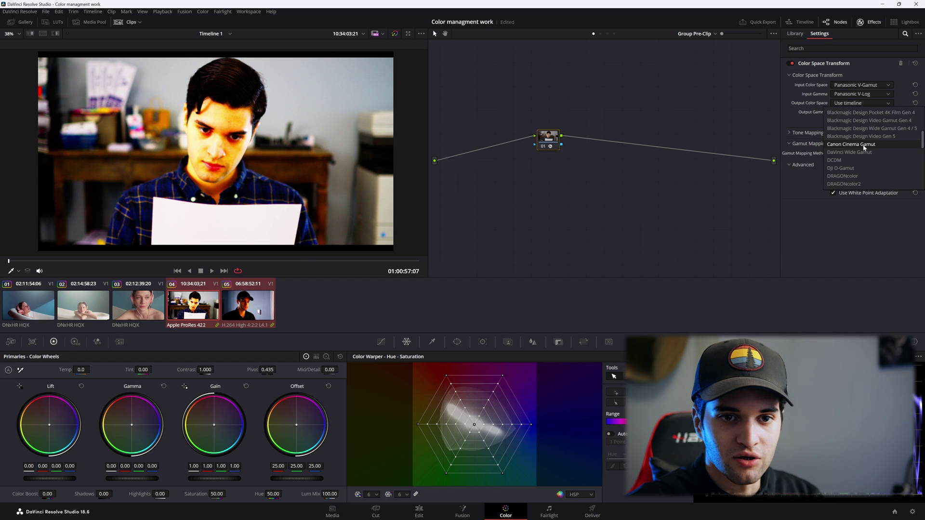
click(863, 152)
click(851, 112)
scroll(858, 154, down, 3)
click(865, 192)
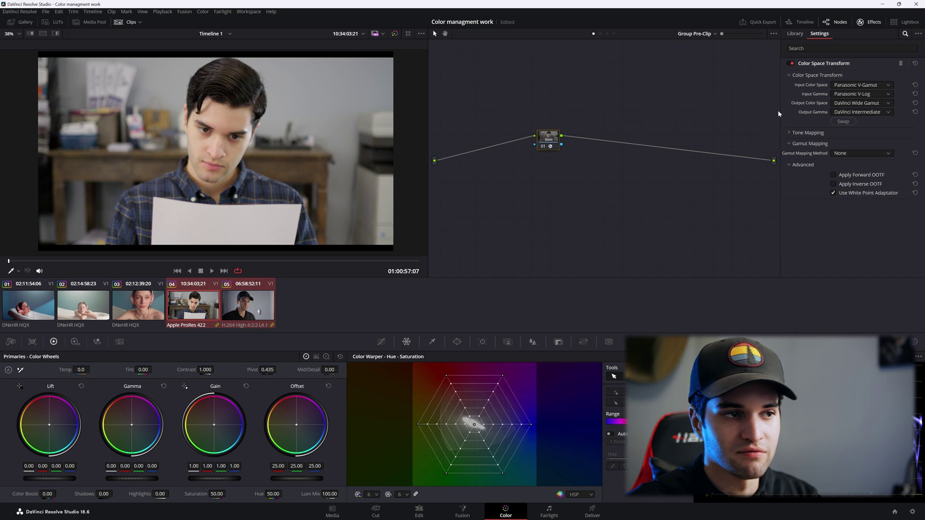
Select only the fourth clip and return the node graph to Clip level
click(230, 304)
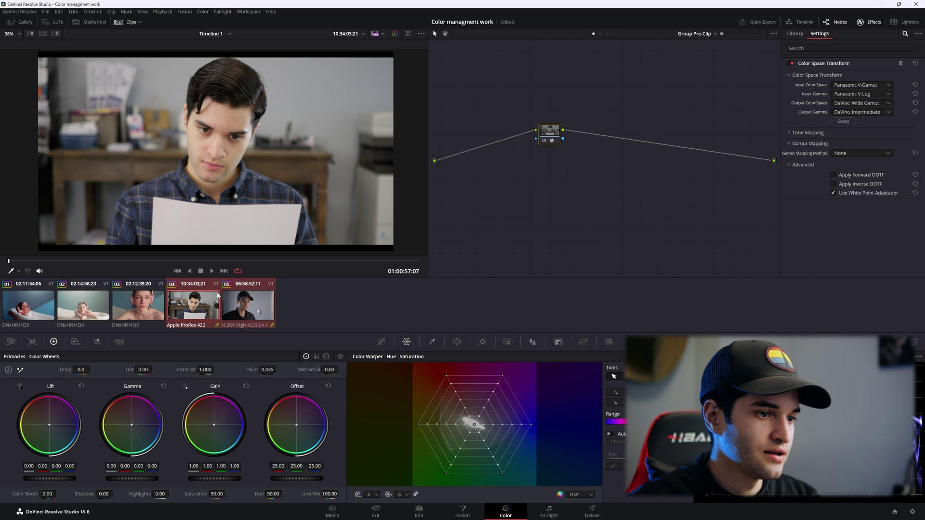
click(205, 307)
click(693, 34)
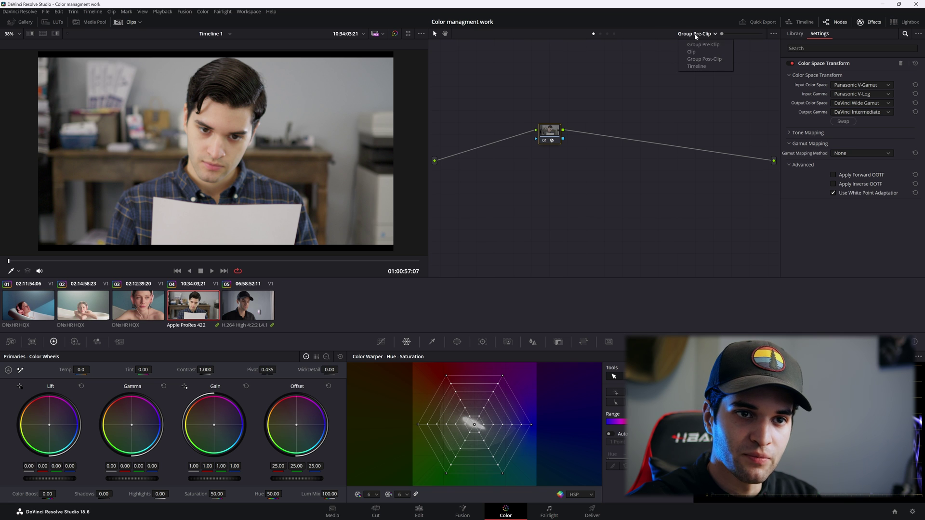
click(703, 52)
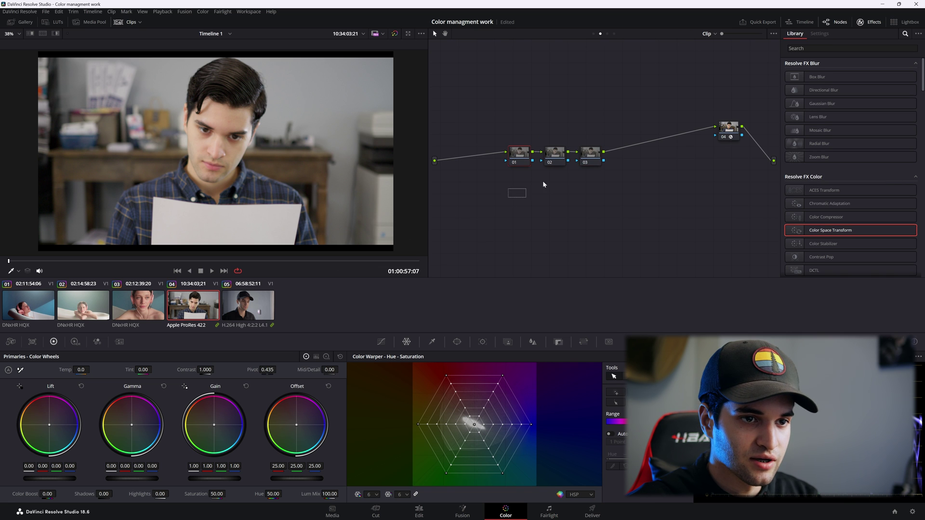
Step back and forth between the fourth and fifth clips to compare their images with both transforms active
key(Down)
key(Up)
key(Down)
click(211, 305)
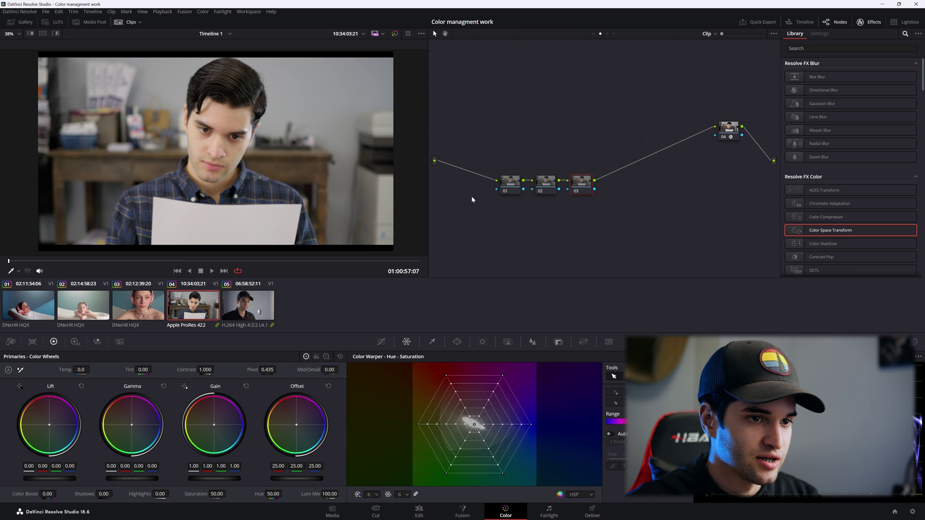
key(Down)
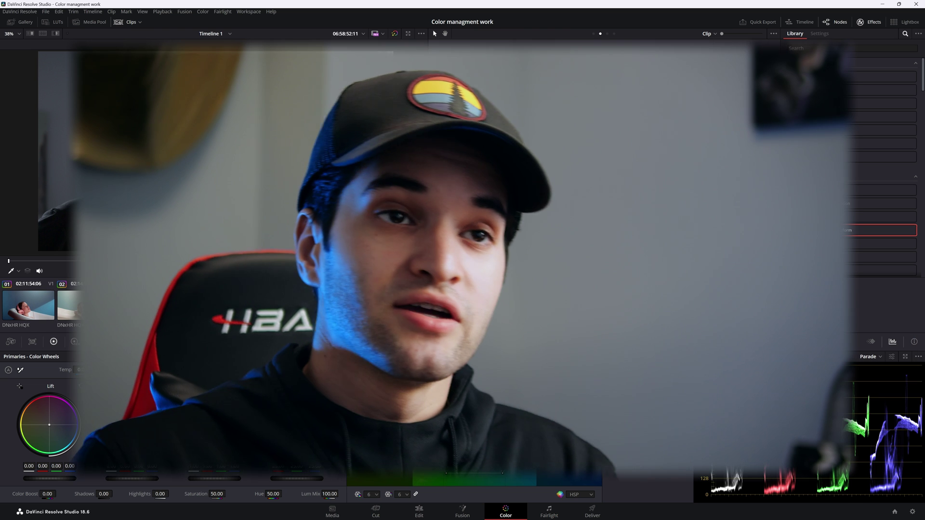